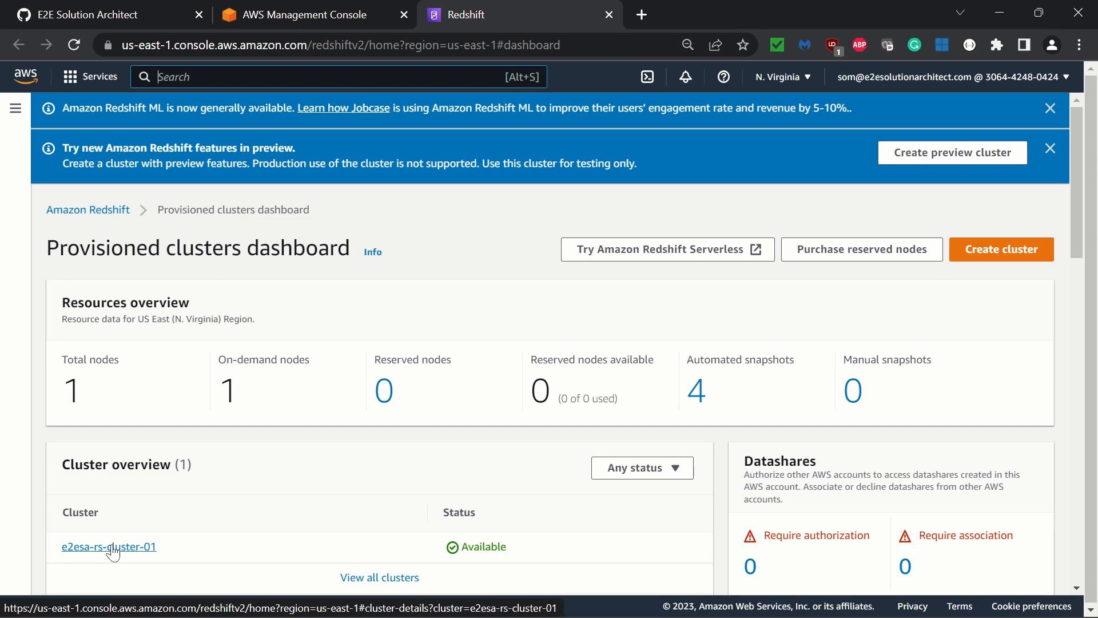
Open the details of cluster e2esa-rs-cluster-01 and launch Query editor v2
left_click(110, 548)
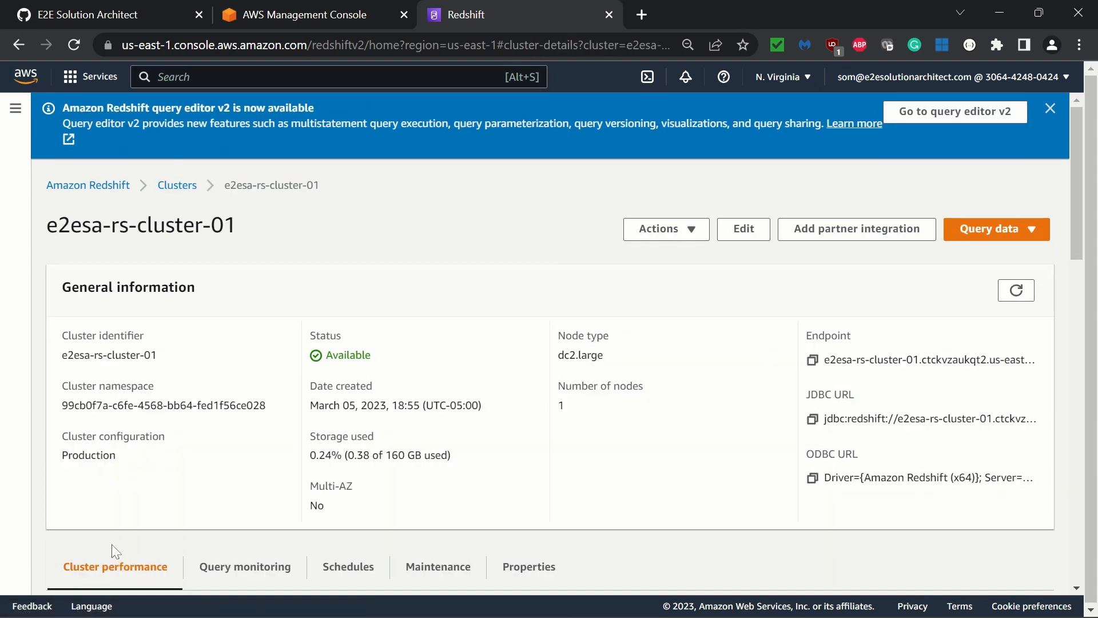
scroll(379, 406, "down", 5)
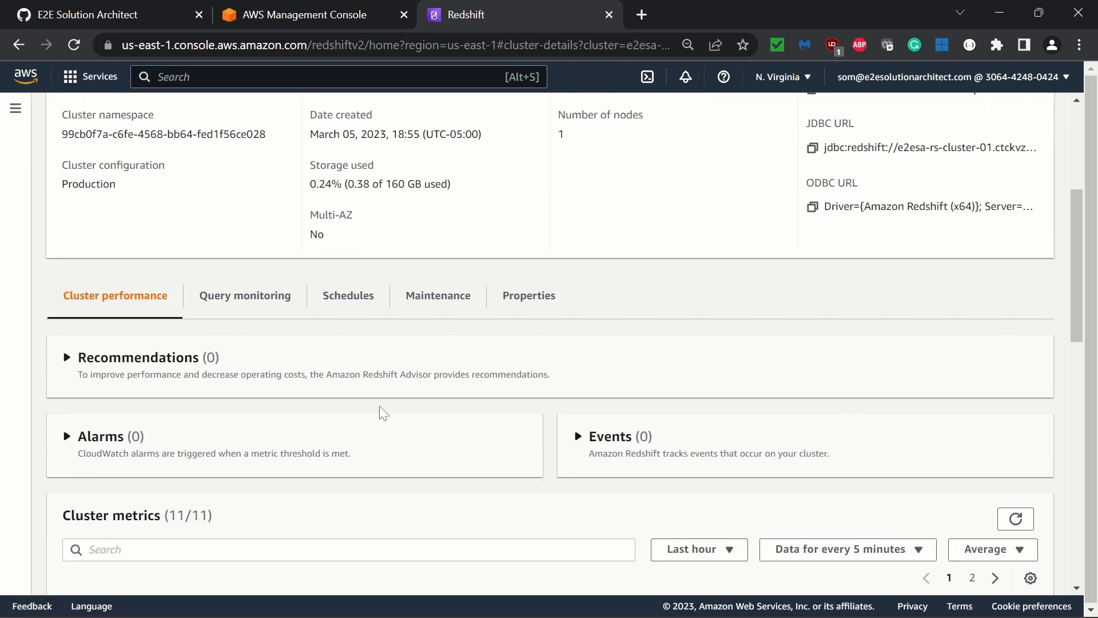
scroll(379, 406, "down", 5)
scroll(380, 412, "up", 10)
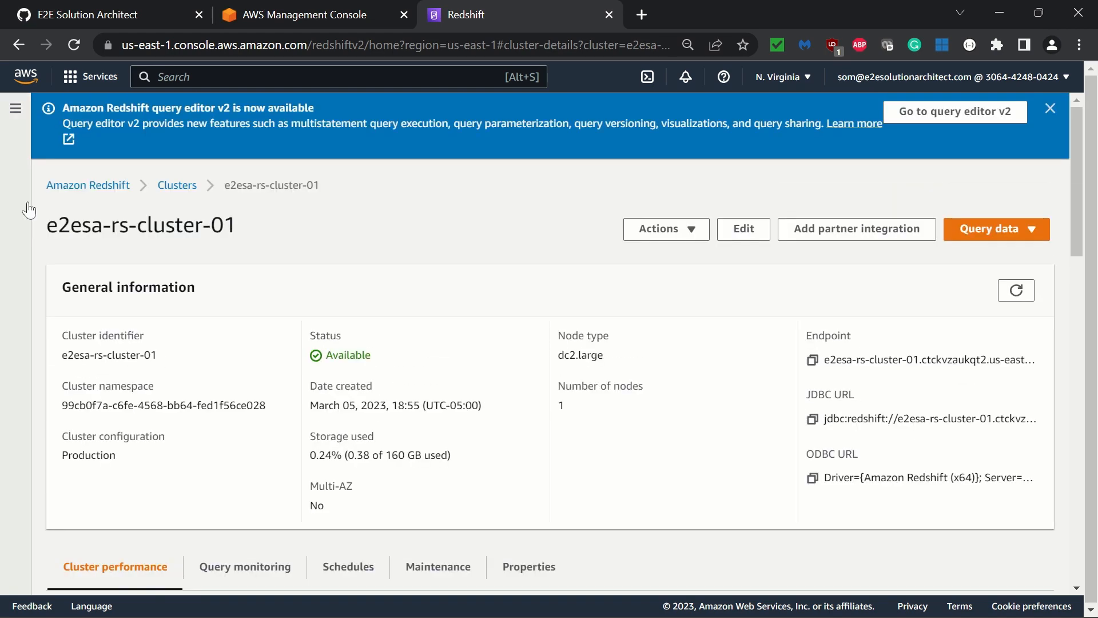
left_click(15, 108)
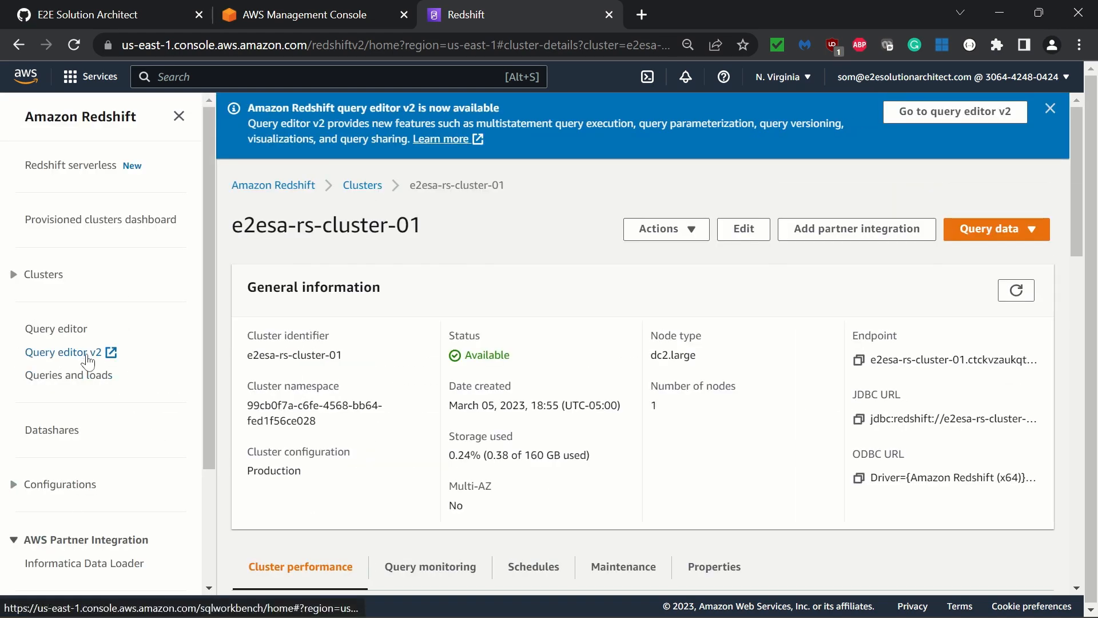
left_click(111, 352)
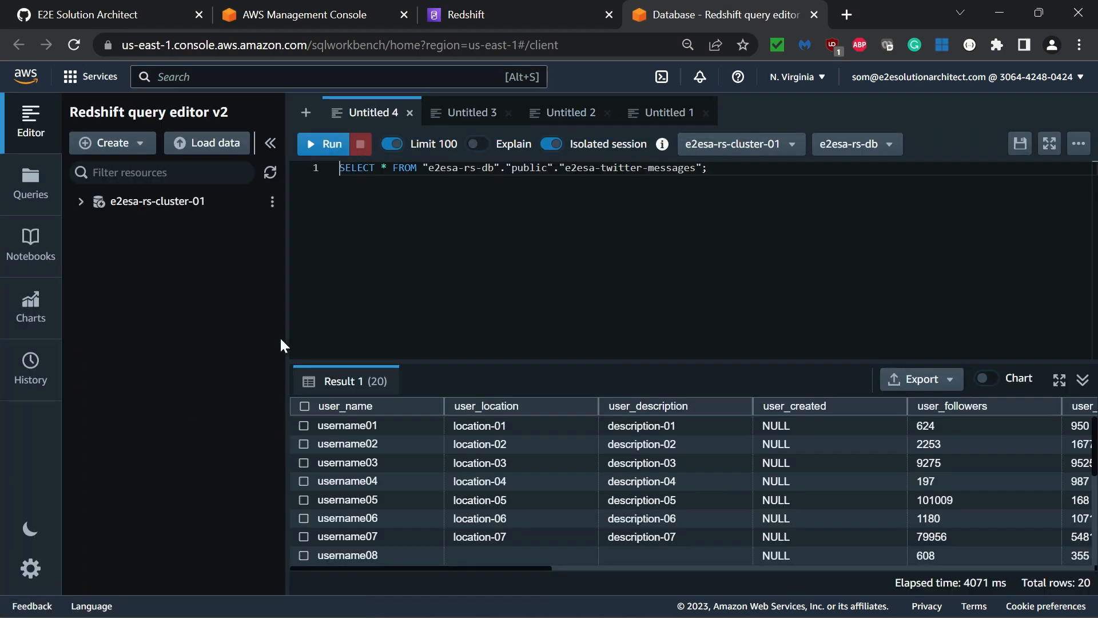
Expand e2esa-rs-cluster-01 down to the tables in the public schema of e2esa-rs-db and show the field definitions of e2esa-twitter-messages
left_click(86, 205)
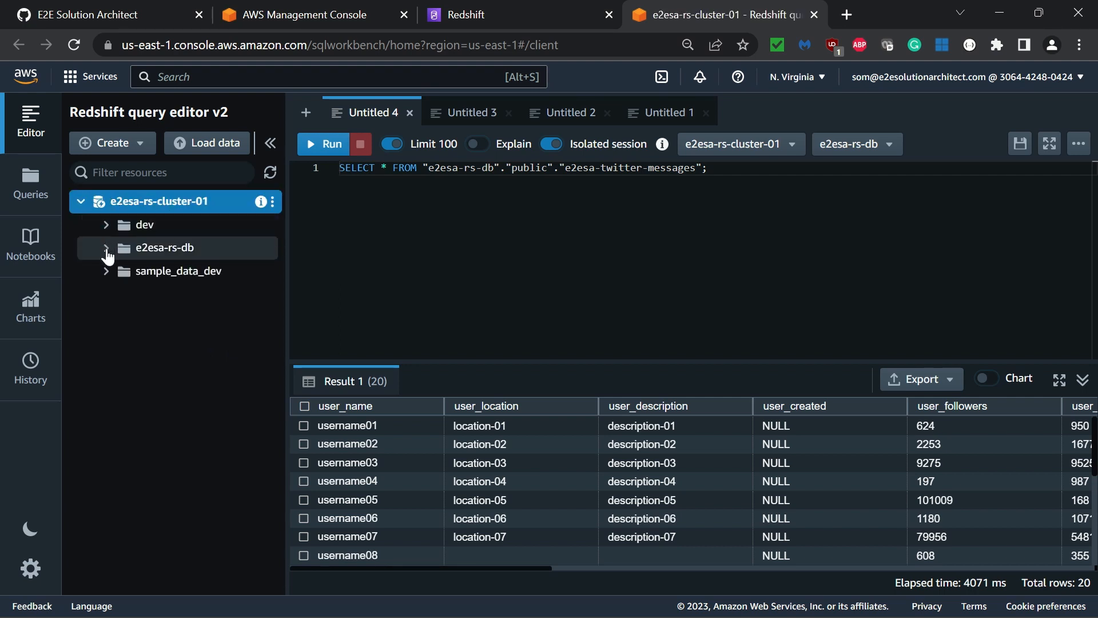
left_click(107, 251)
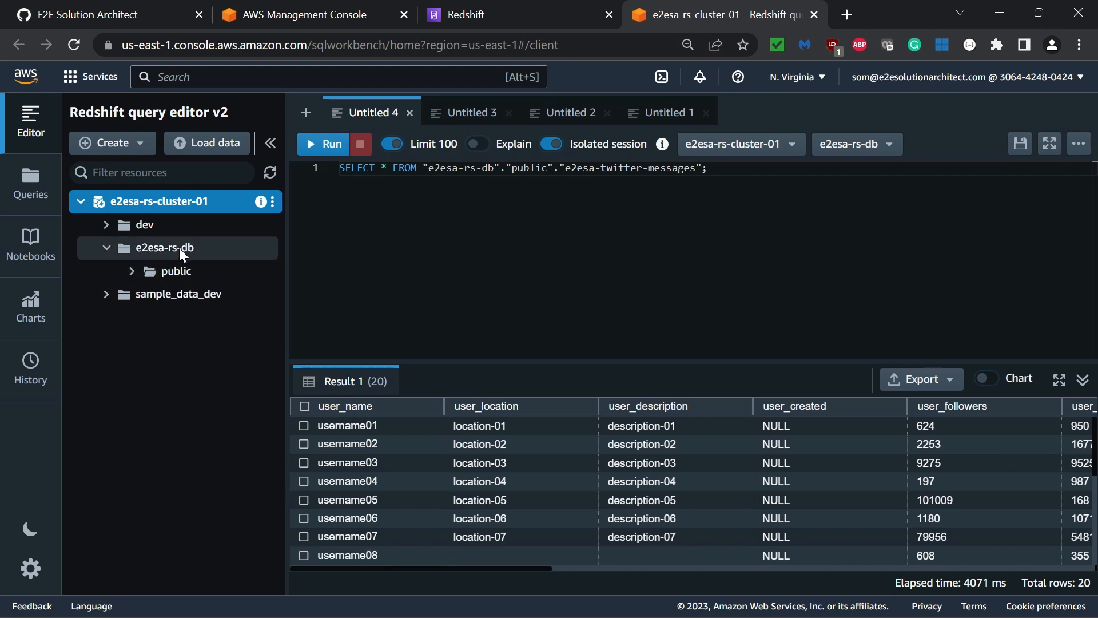
left_click(133, 275)
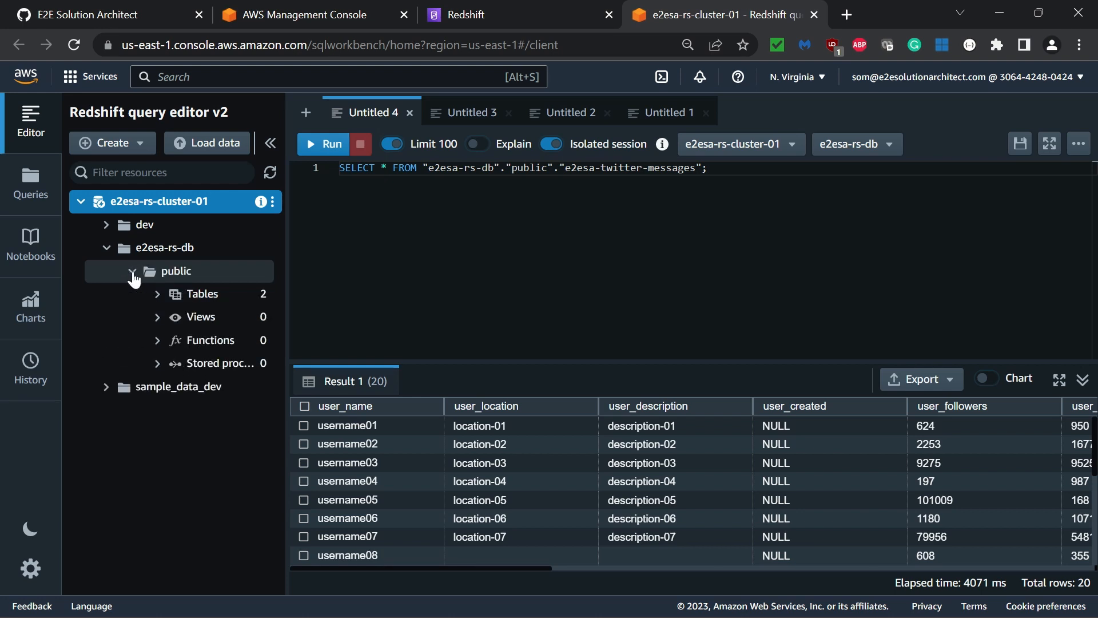
left_click(156, 293)
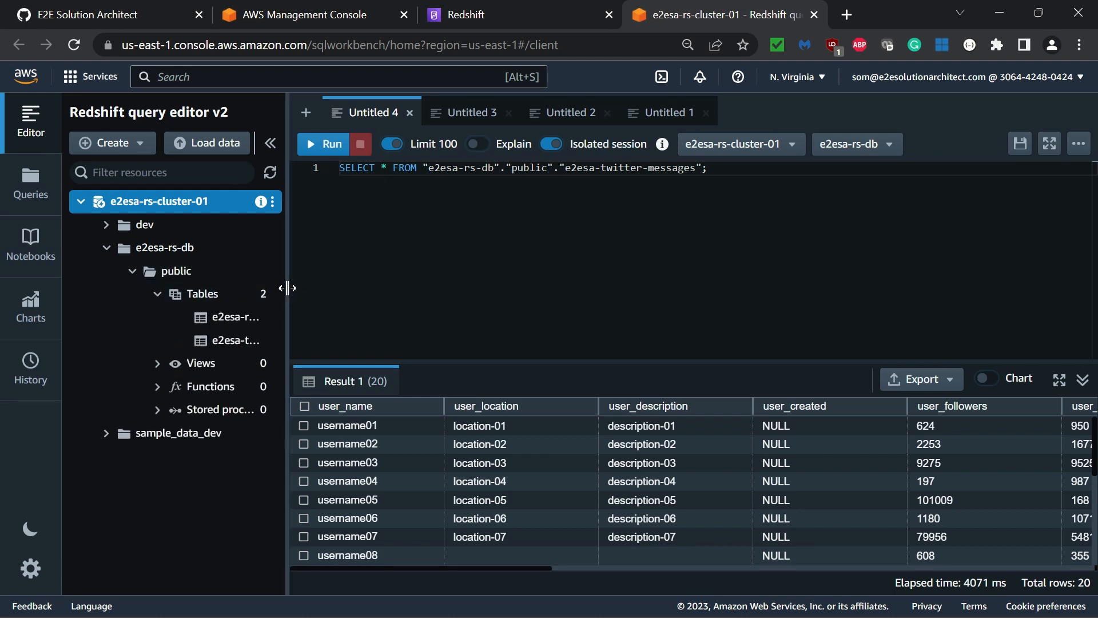
left_click_drag(285, 286, 414, 282)
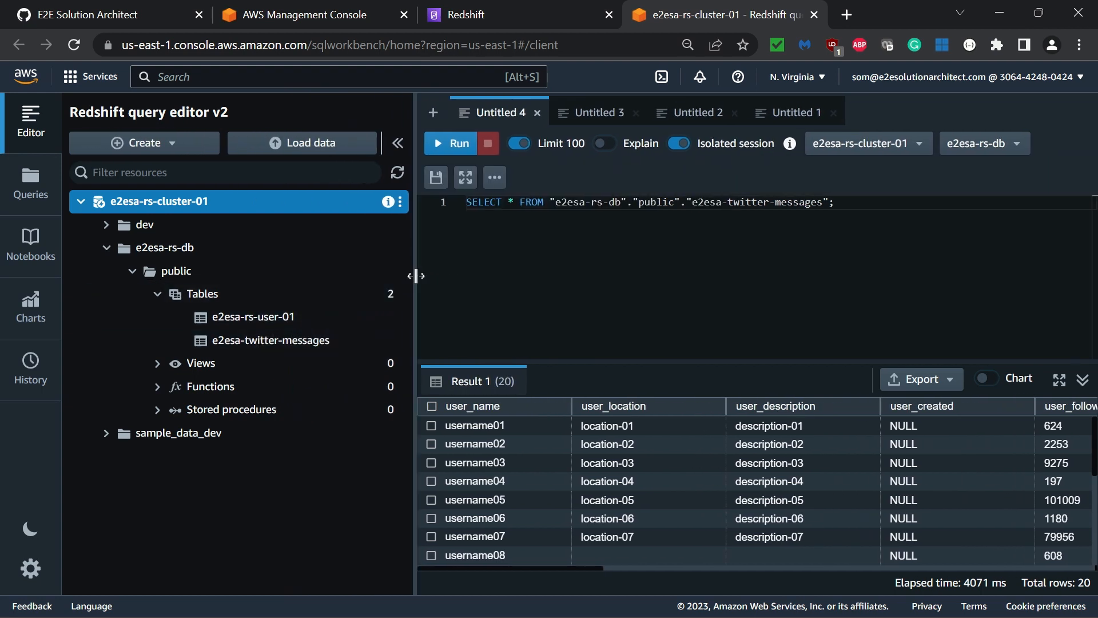
left_click_drag(416, 277, 314, 291)
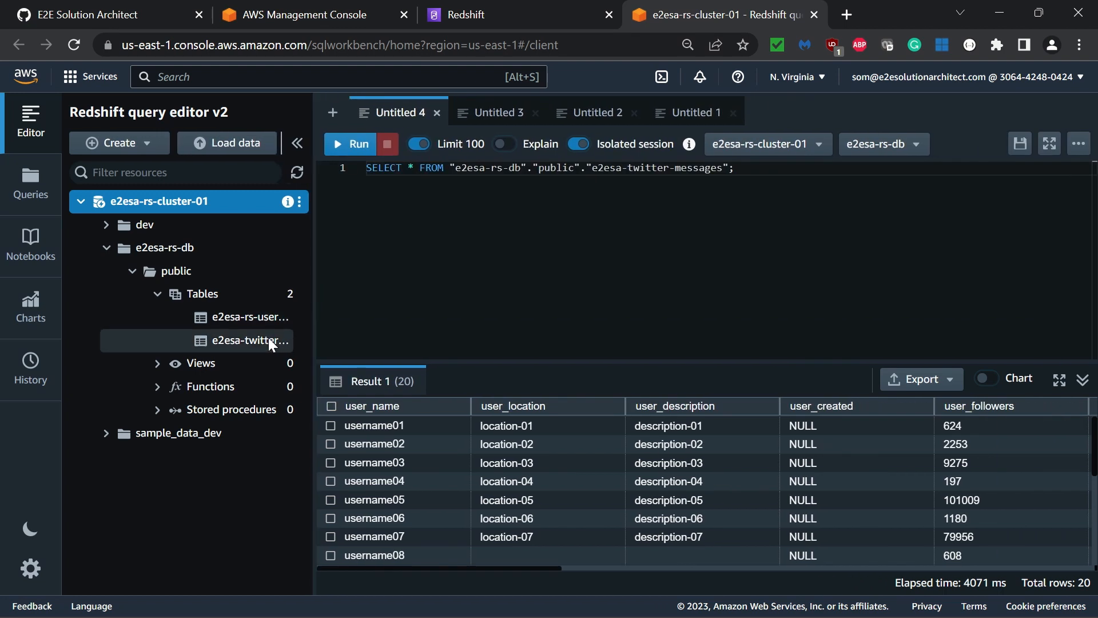
left_click(245, 340)
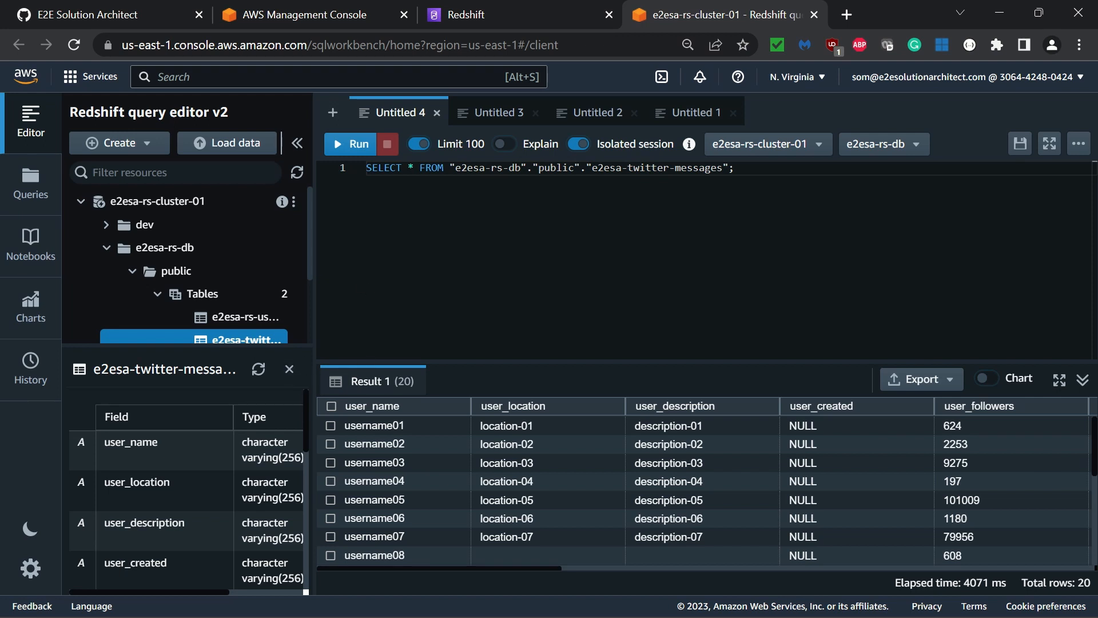
Run the full SELECT query on e2esa-twitter-messages, enlarge the results area and look through the returned rows
key("ctrl+a")
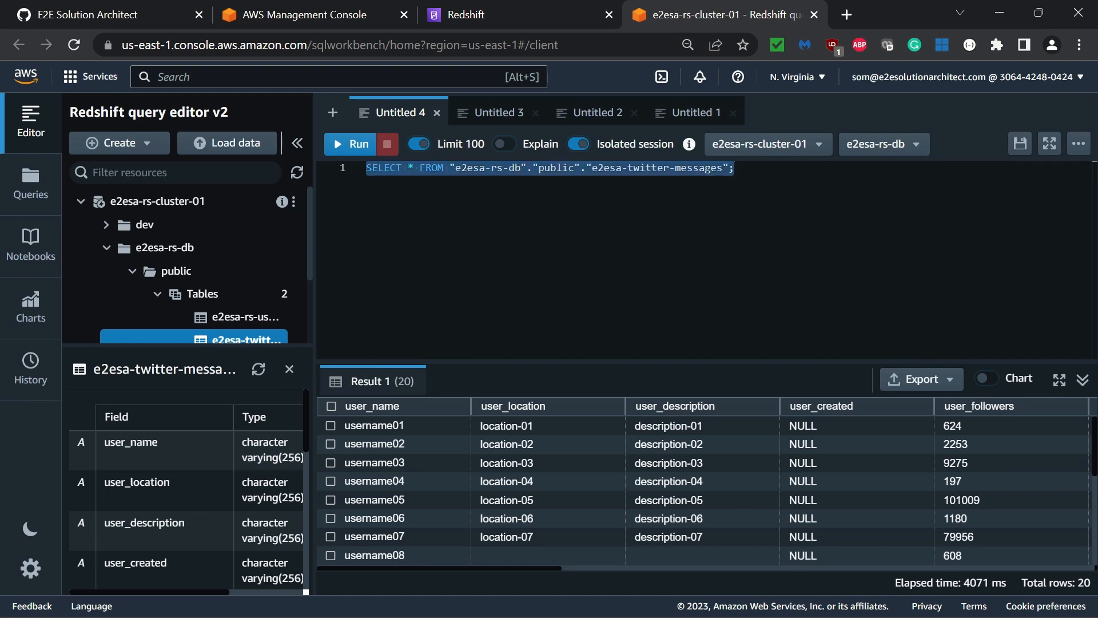
left_click(350, 144)
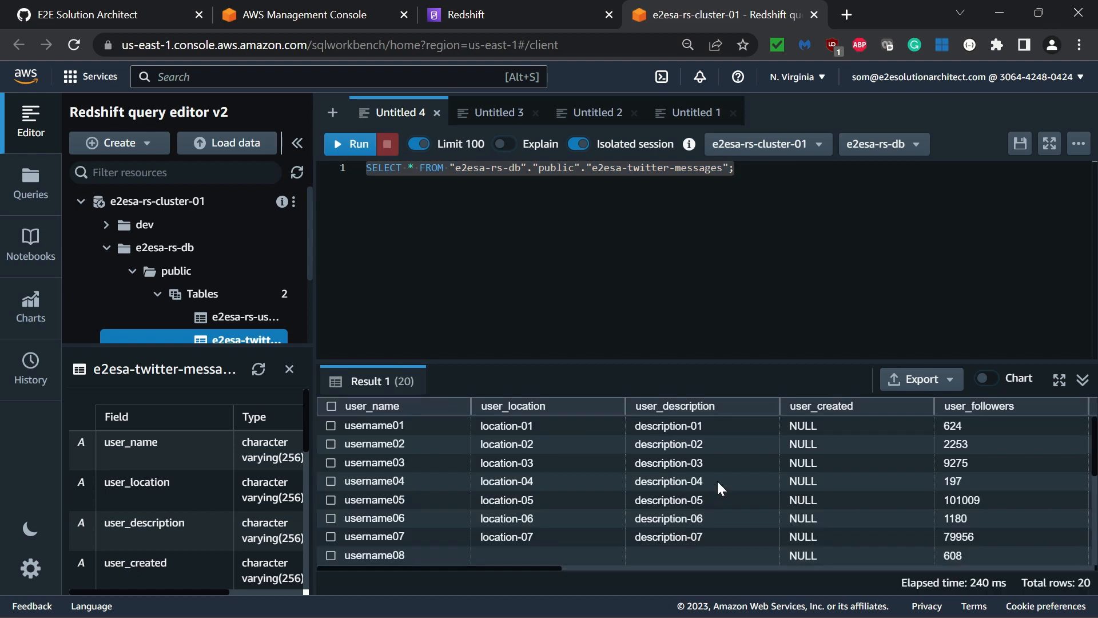
scroll(717, 479, "down", 2)
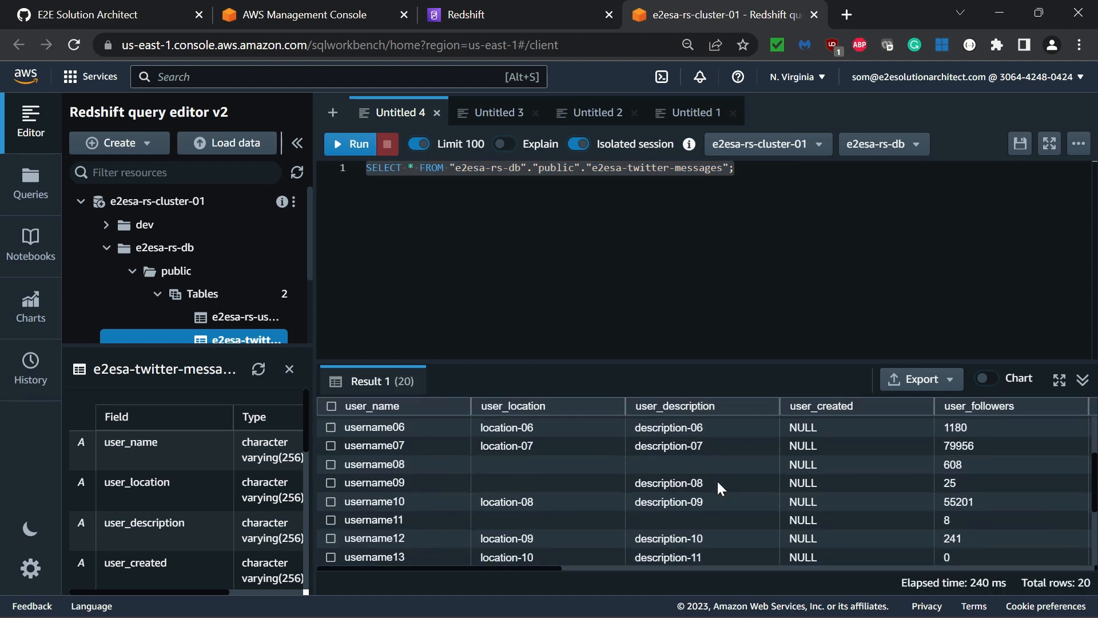
left_click_drag(750, 361, 767, 276)
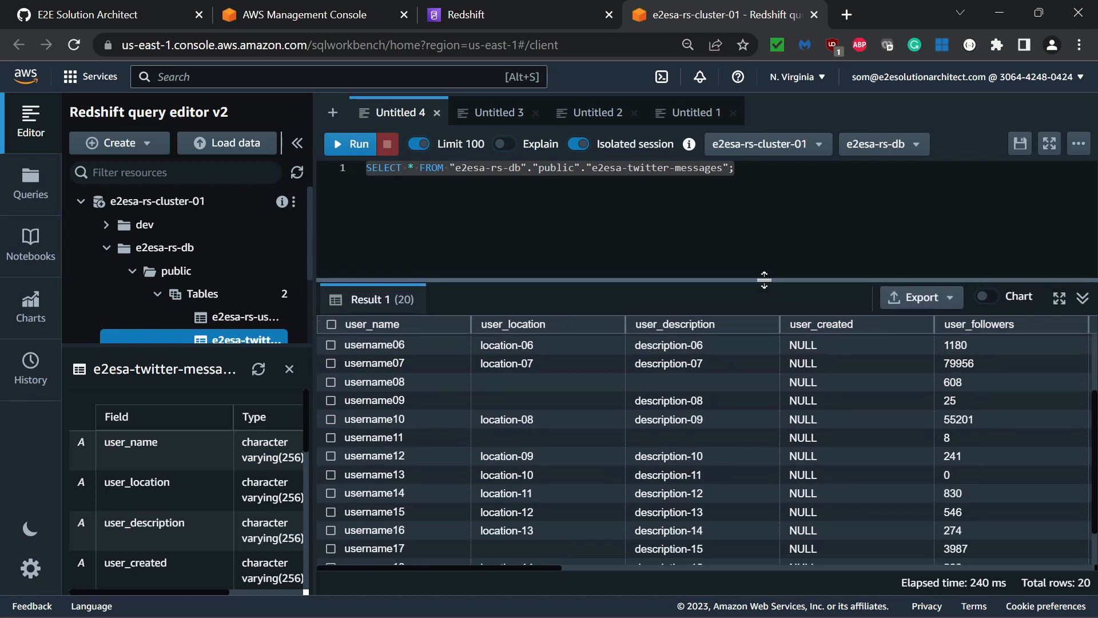
scroll(784, 371, "up", 2)
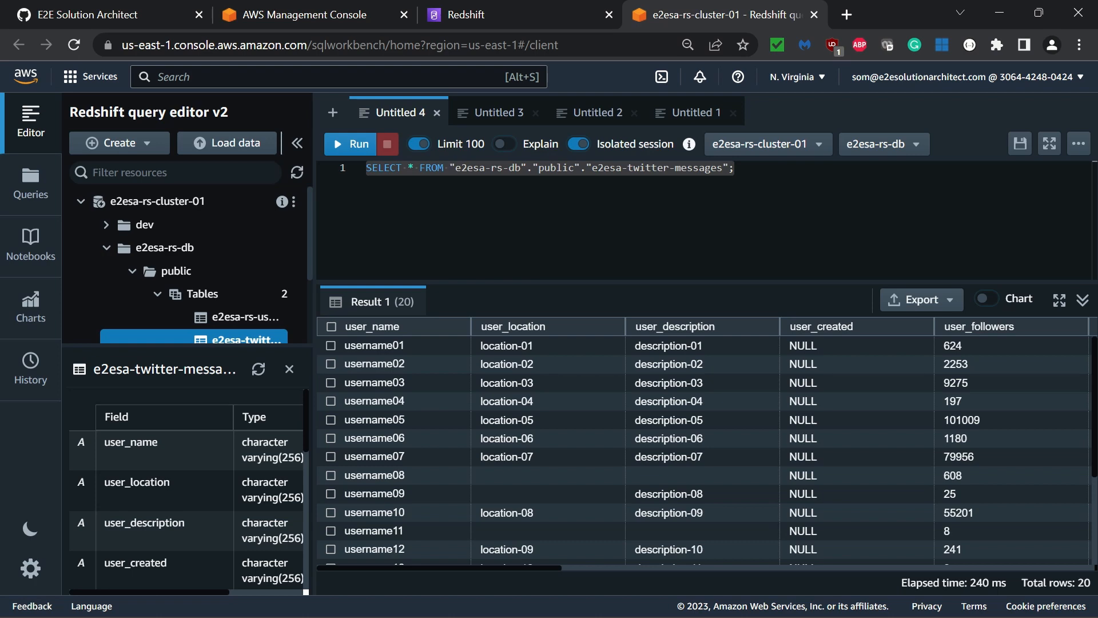
Return to the Redshift cluster page and check the cluster's publicly accessible setting, leaving it without saving
left_click(499, 17)
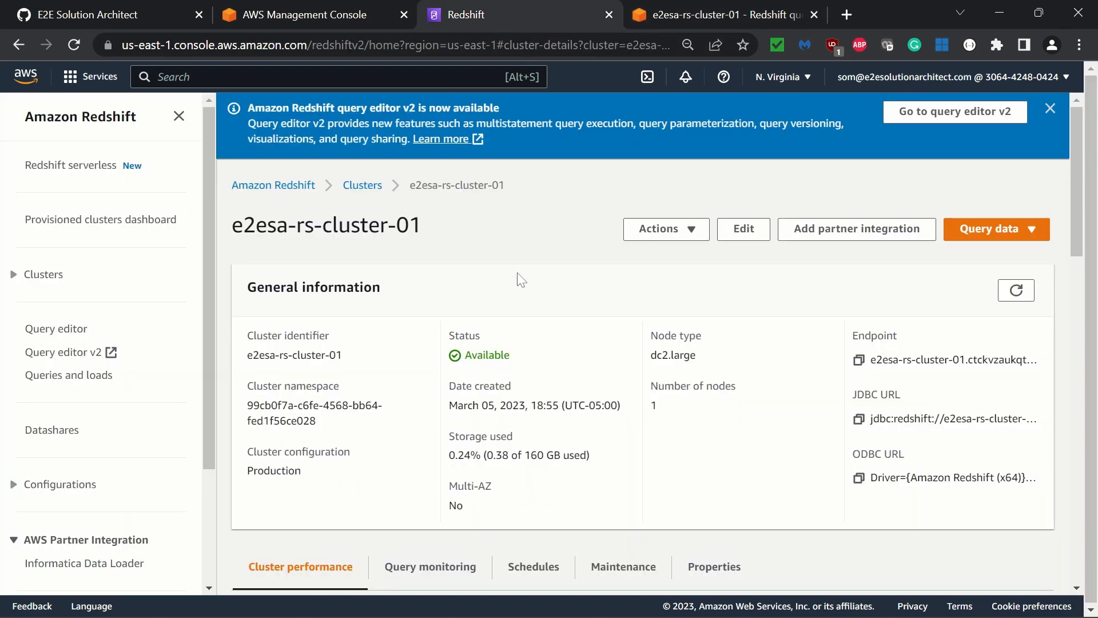
left_click(691, 232)
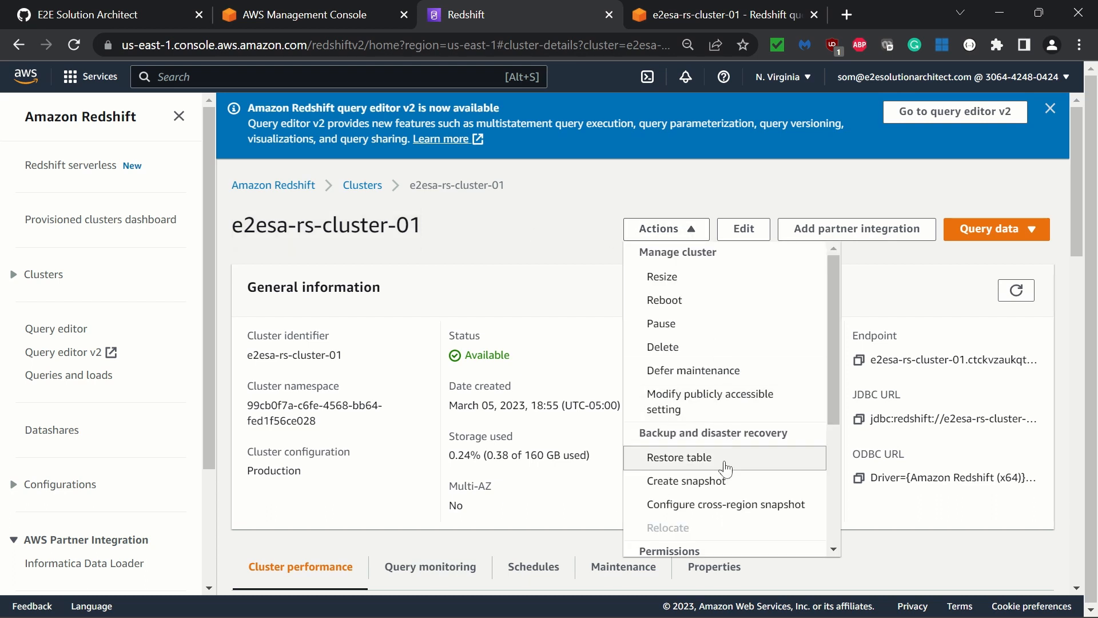
left_click(747, 406)
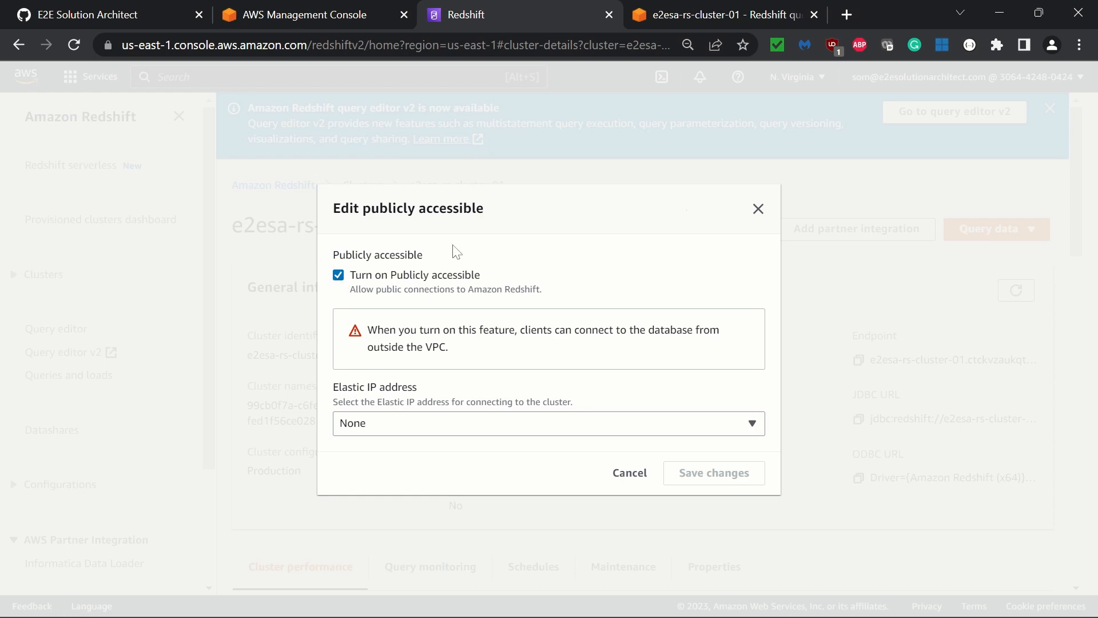
left_click(758, 209)
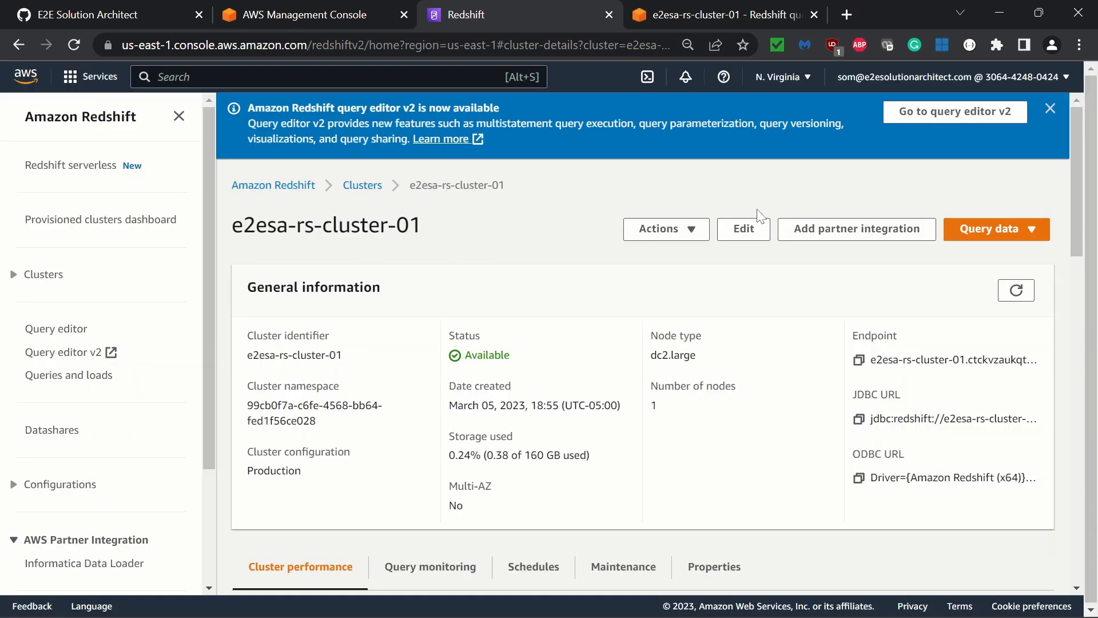
Switch to Tableau, search the server connectors for "redshi" and choose the Amazon Redshift connector
left_click(695, 603)
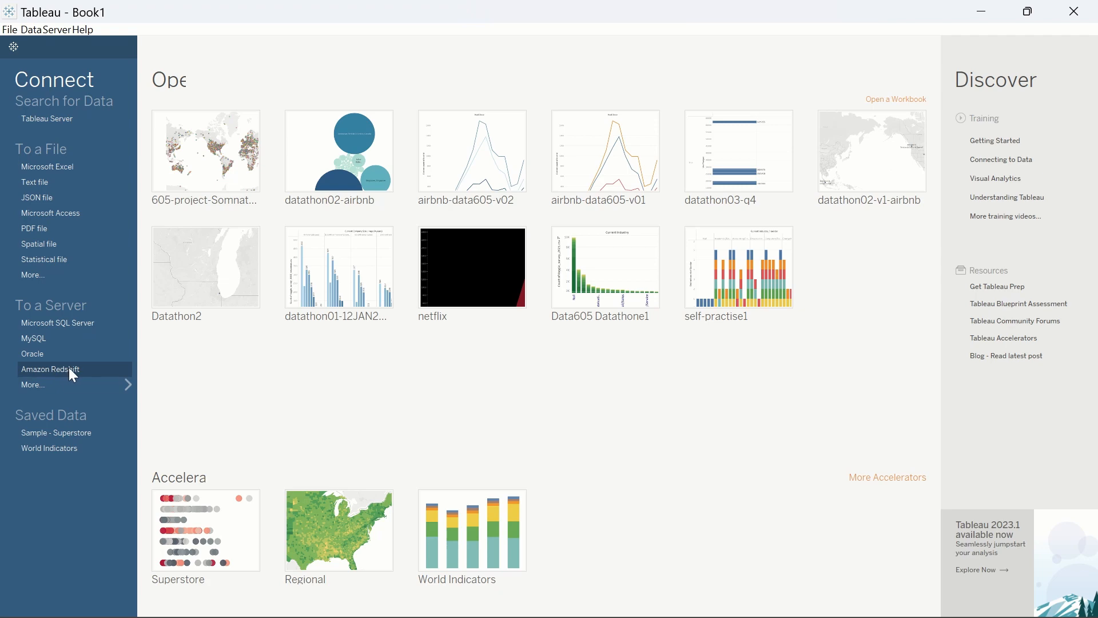
left_click(37, 388)
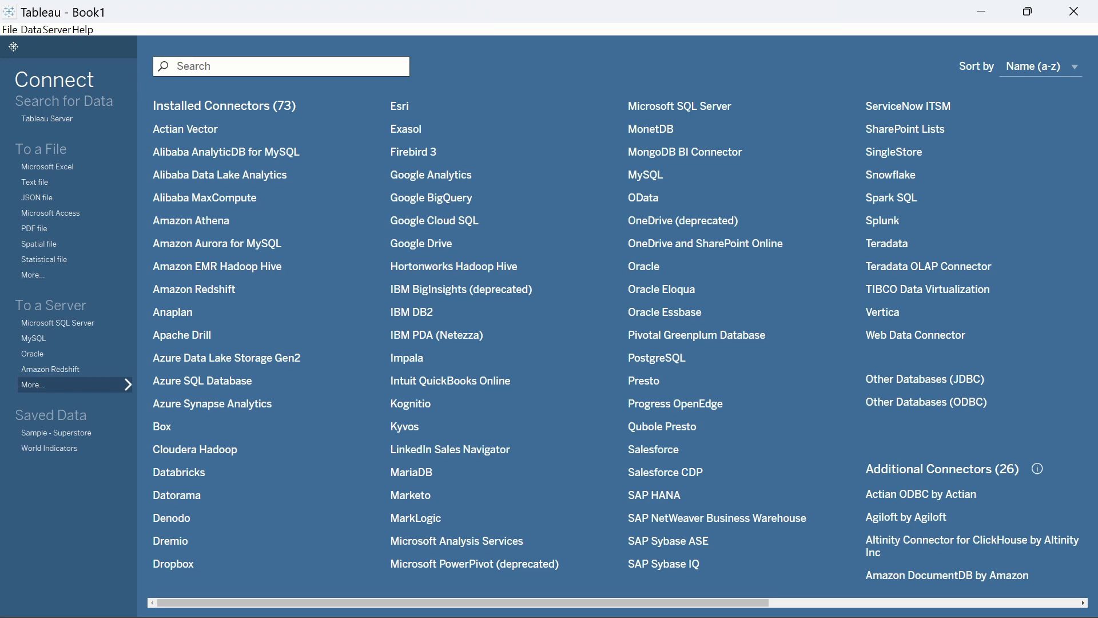
type("redshi")
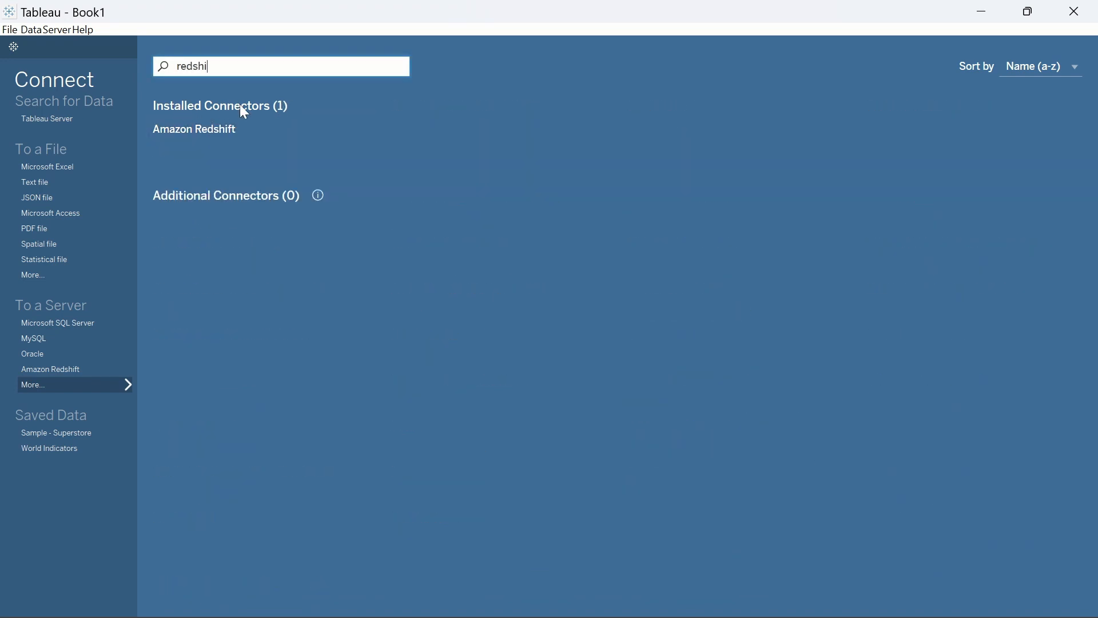
left_click(209, 139)
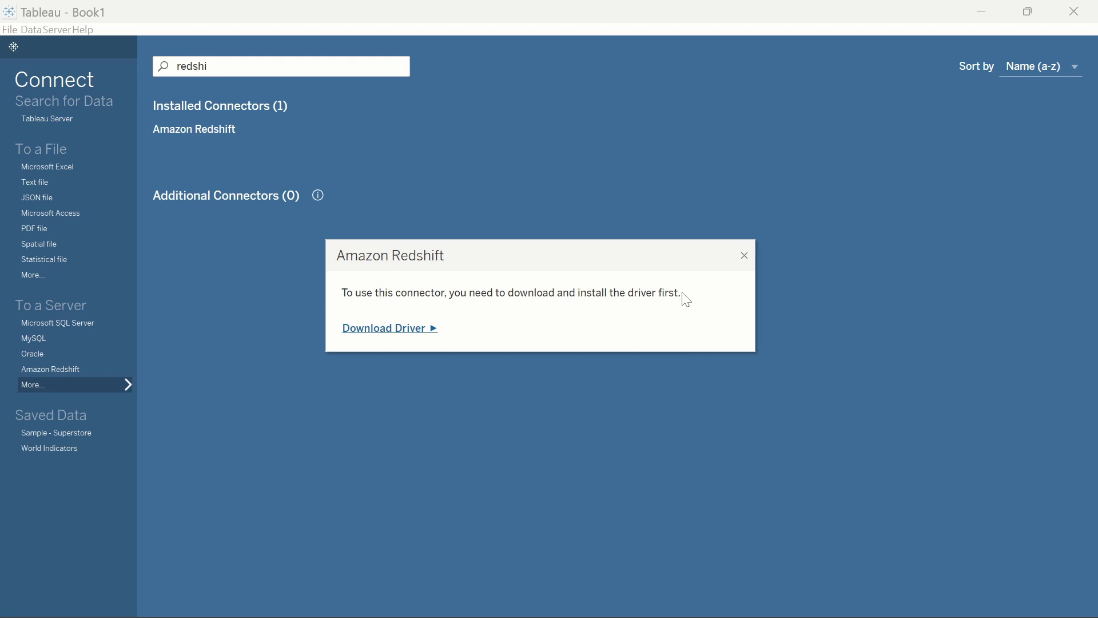
Open the driver download page for the Amazon Redshift connector and review its login and account registration options
left_click(385, 336)
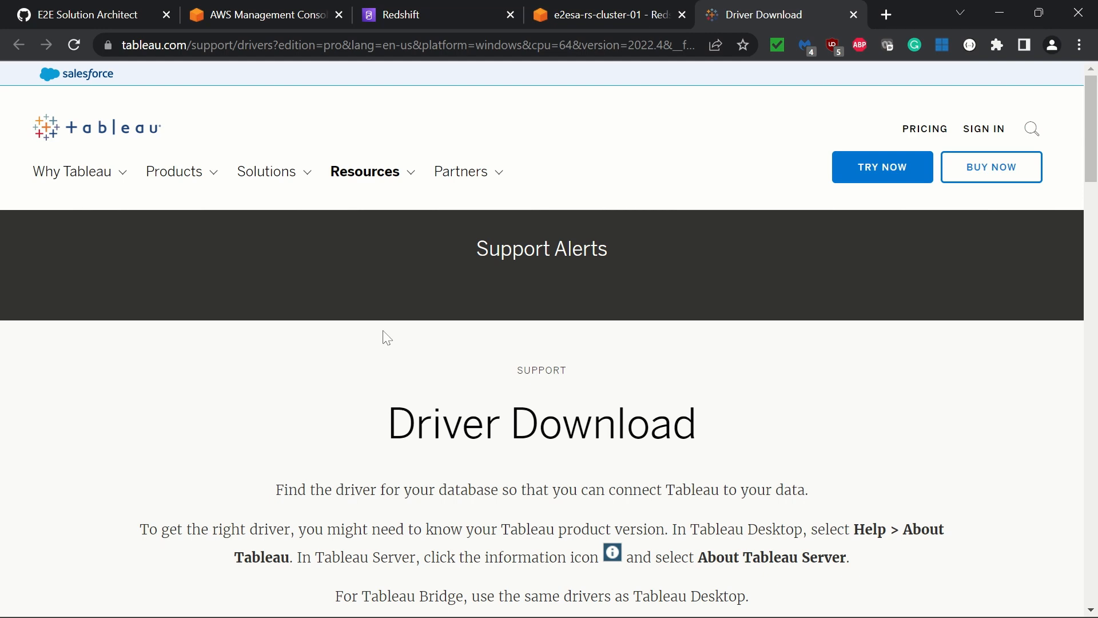
scroll(387, 338, "down", 10)
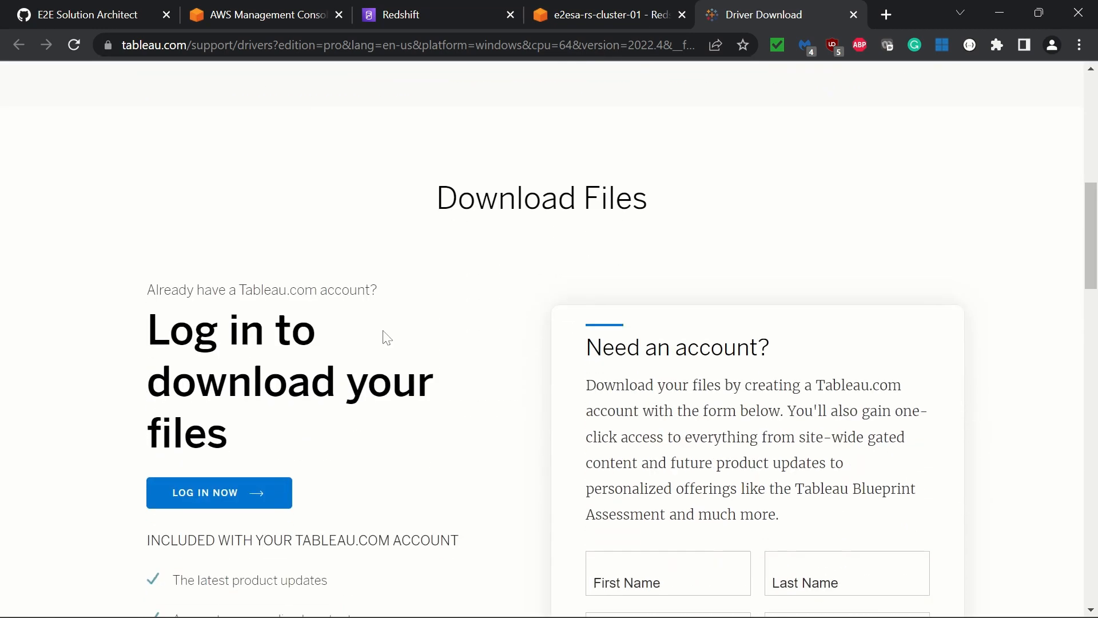
scroll(386, 337, "down", 3)
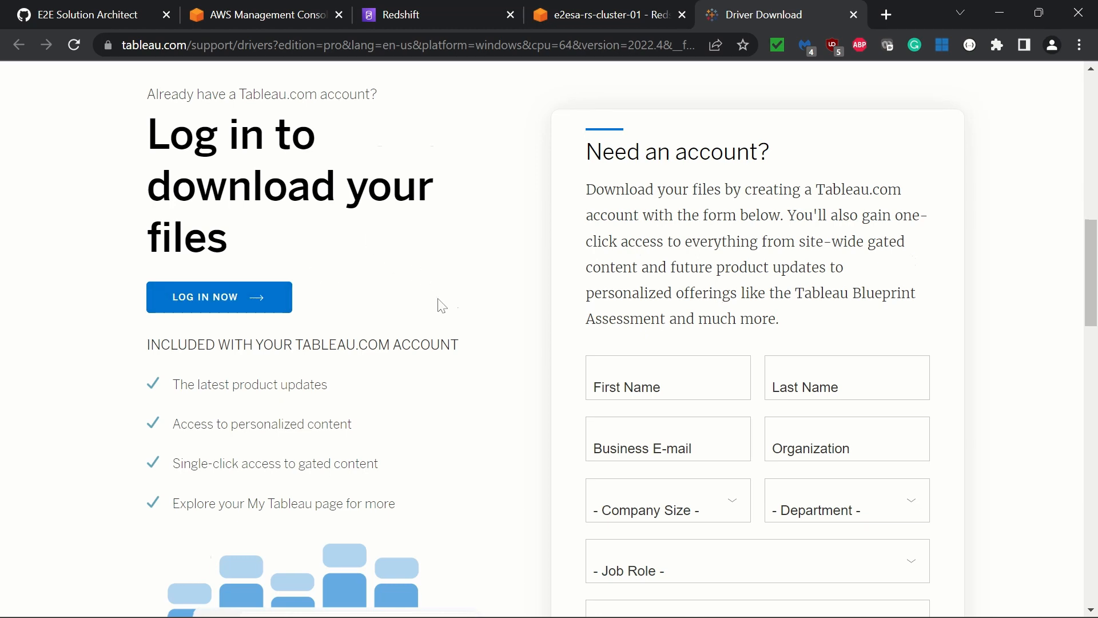
scroll(440, 304, "down", 5)
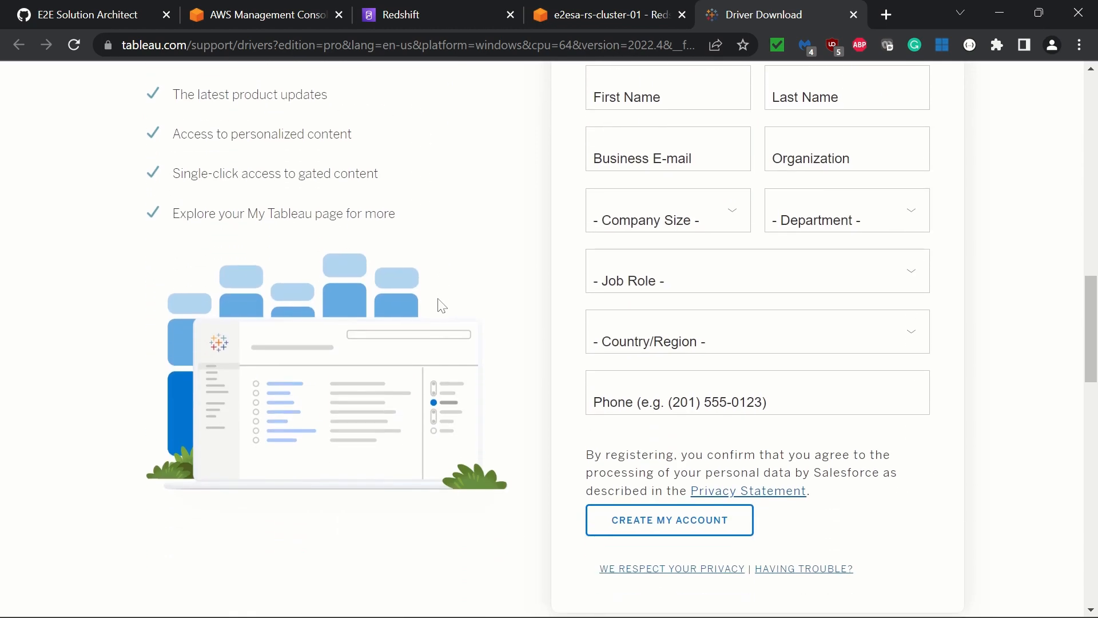
scroll(442, 305, "up", 6)
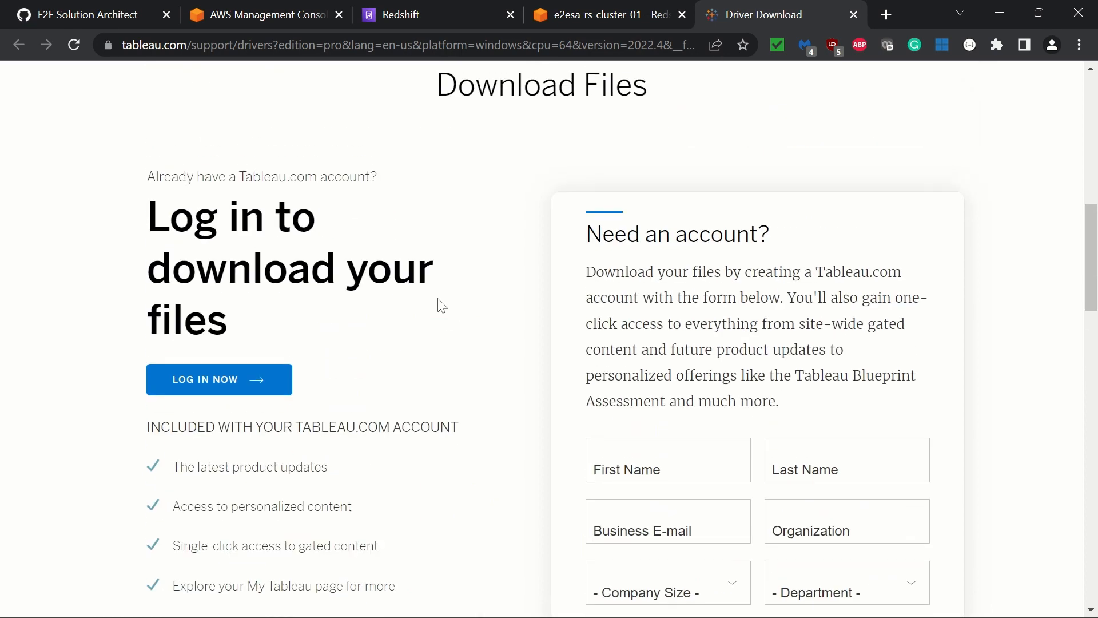
scroll(442, 306, "up", 5)
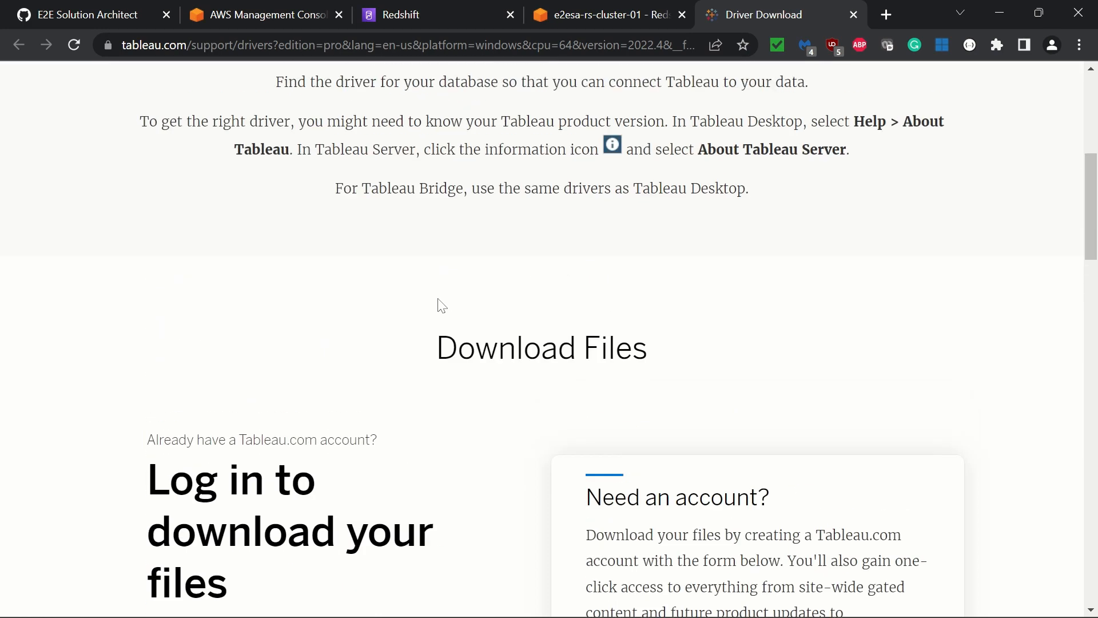
scroll(441, 306, "up", 4)
scroll(442, 306, "down", 9)
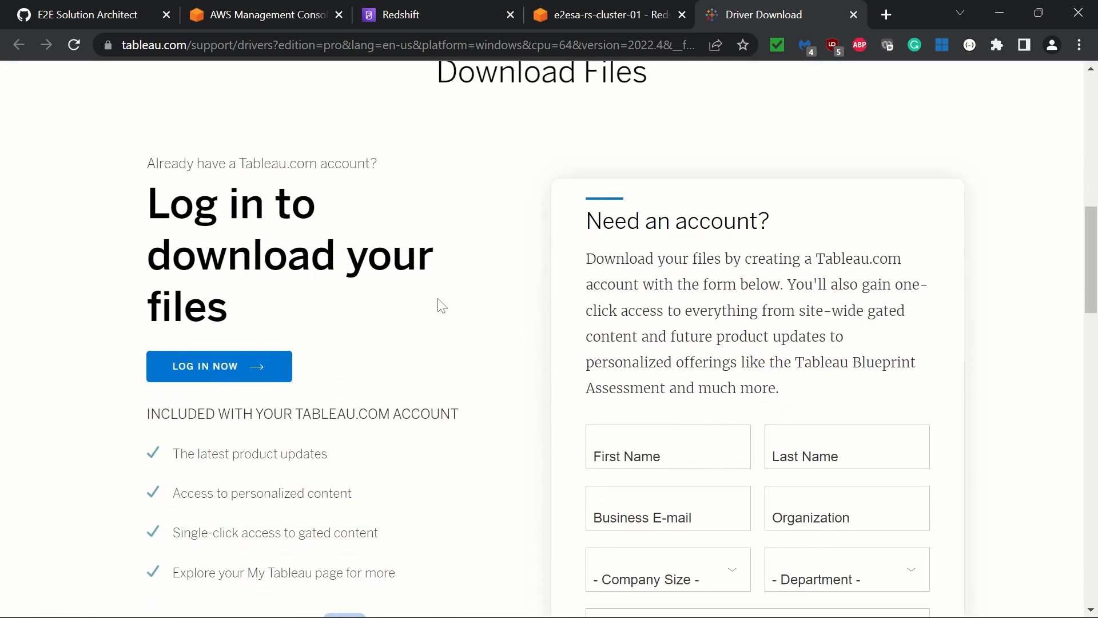
Log in to the Tableau account and filter the driver list to the Amazon Redshift data source
left_click(210, 370)
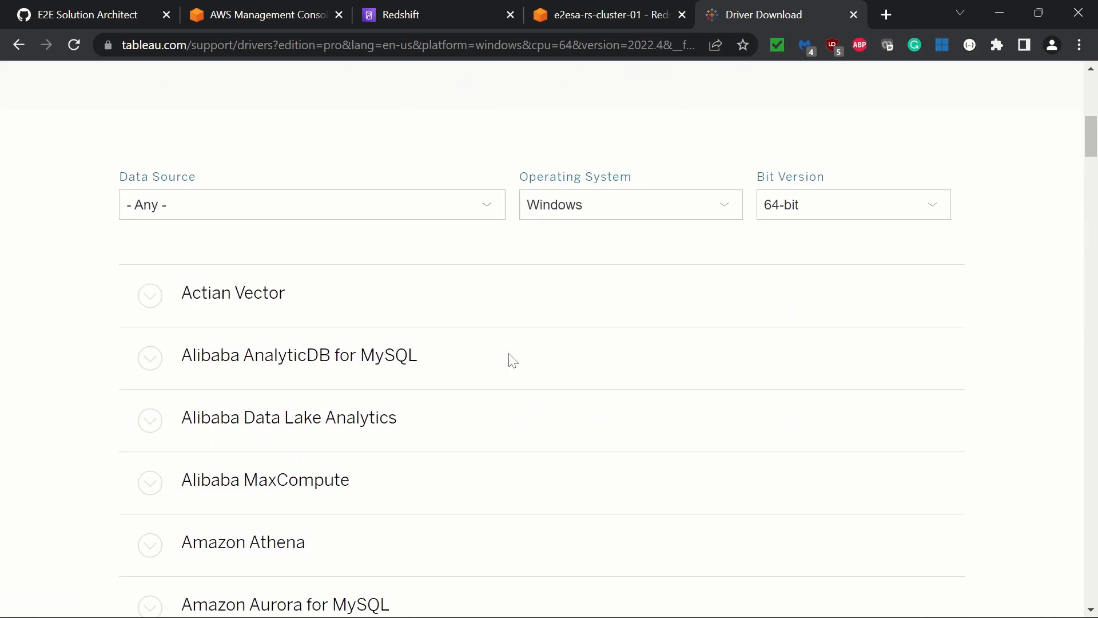
left_click(431, 205)
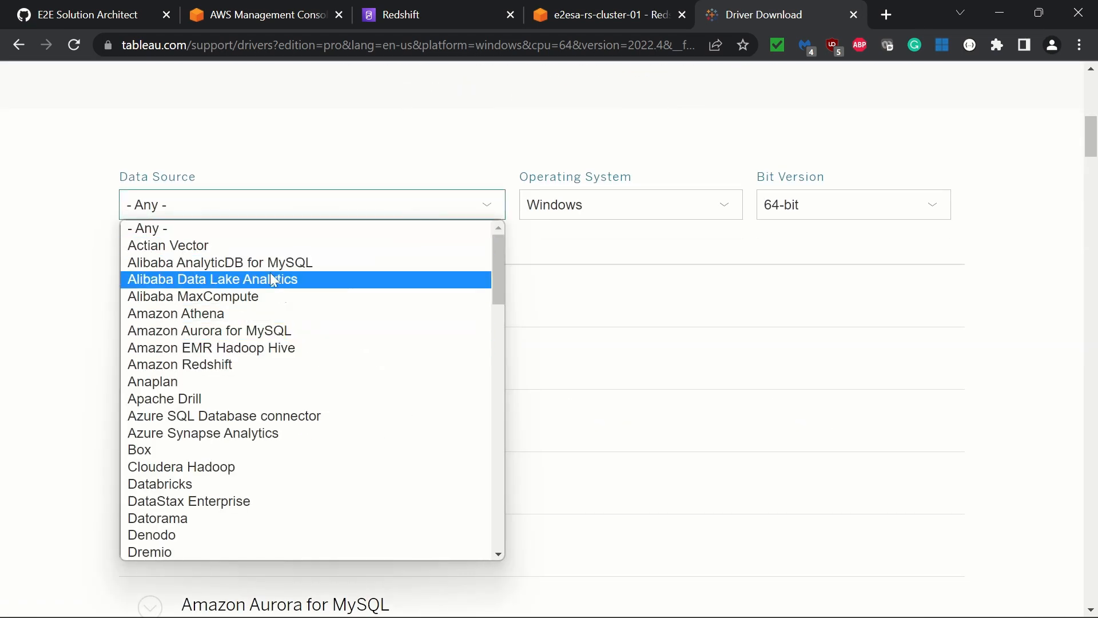
left_click(240, 364)
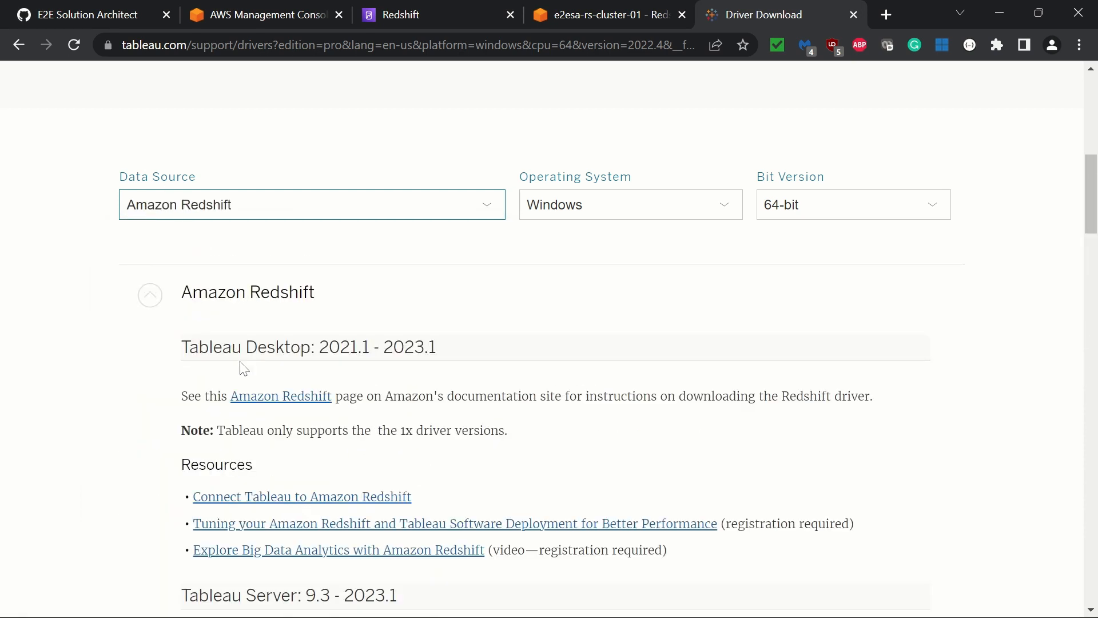
Review the operating system and bit version filters and the Tableau Desktop and Tableau Server versions listed for the Redshift driver
left_click(623, 216)
left_click(628, 216)
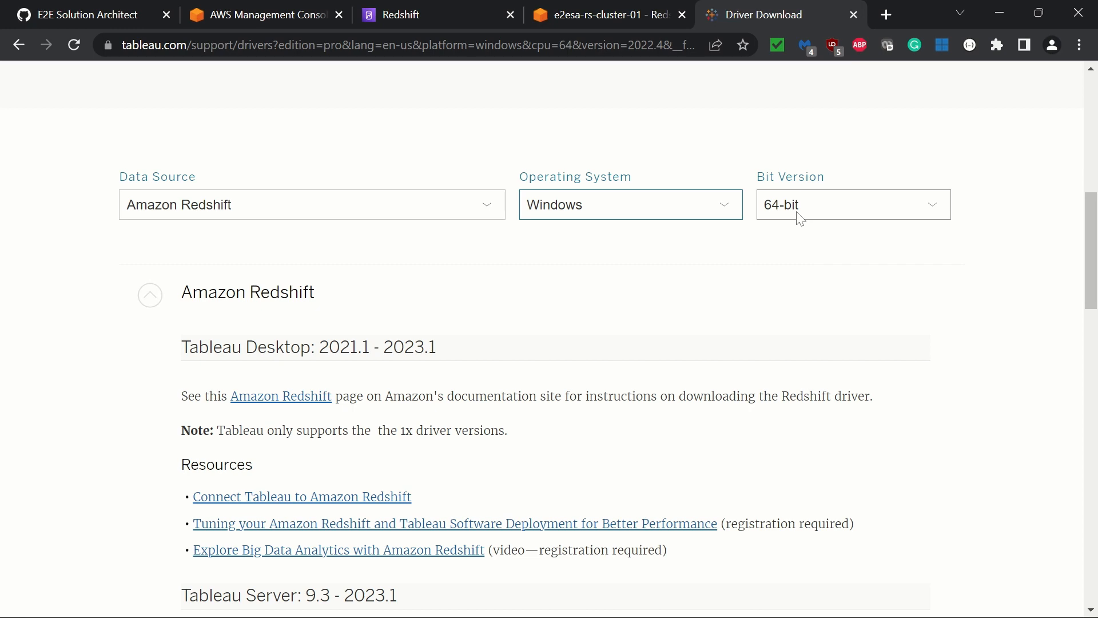
scroll(698, 323, "down", 3)
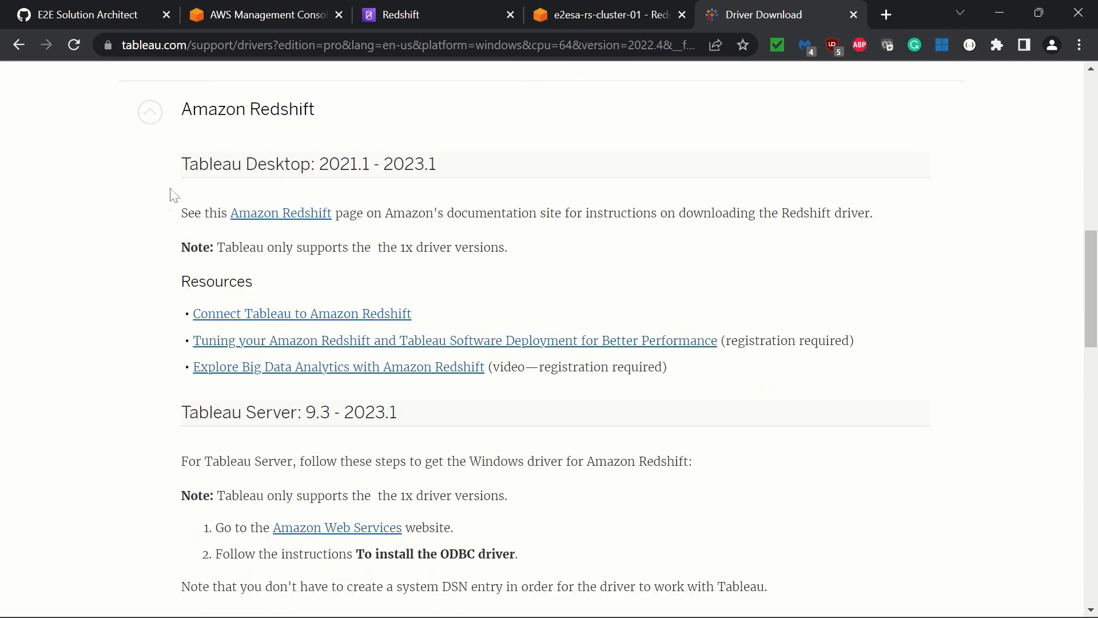
left_click_drag(189, 165, 449, 168)
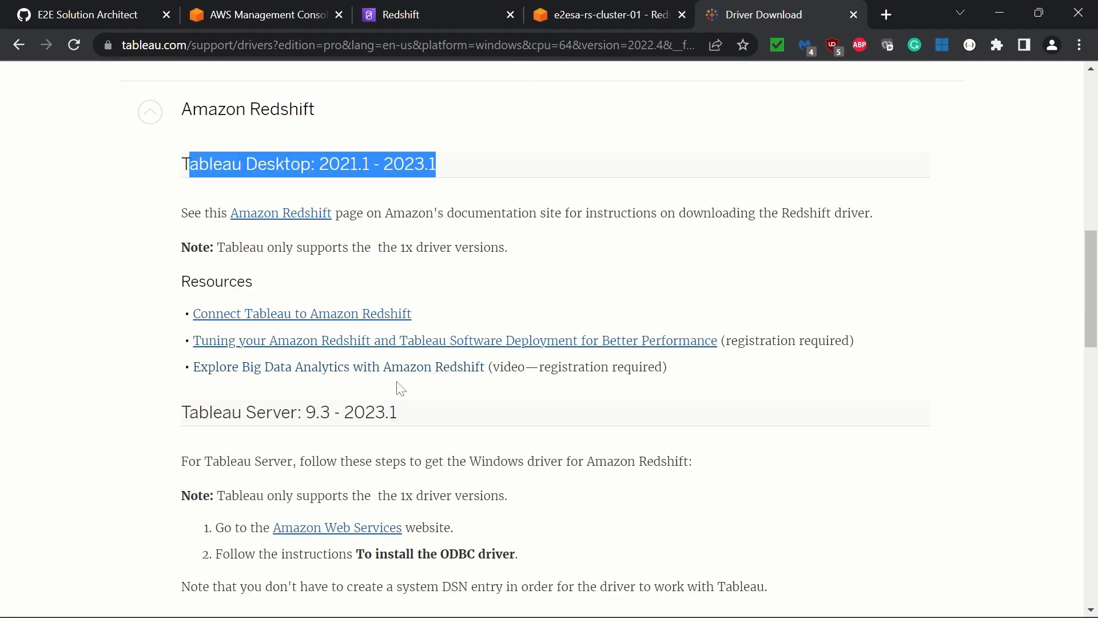
left_click_drag(189, 412, 458, 408)
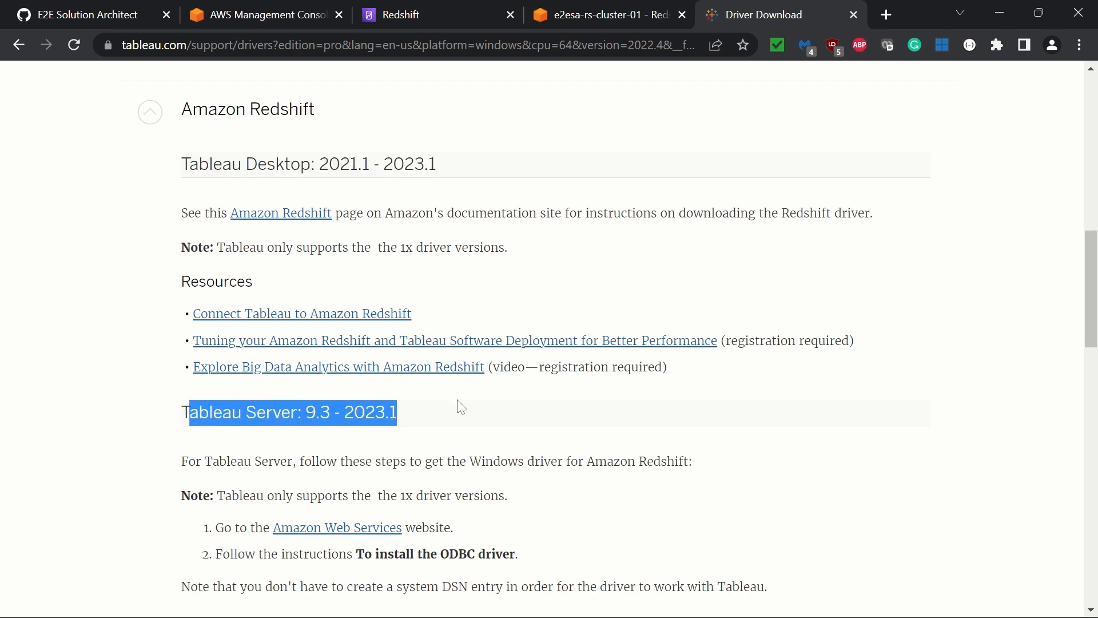
left_click(458, 407)
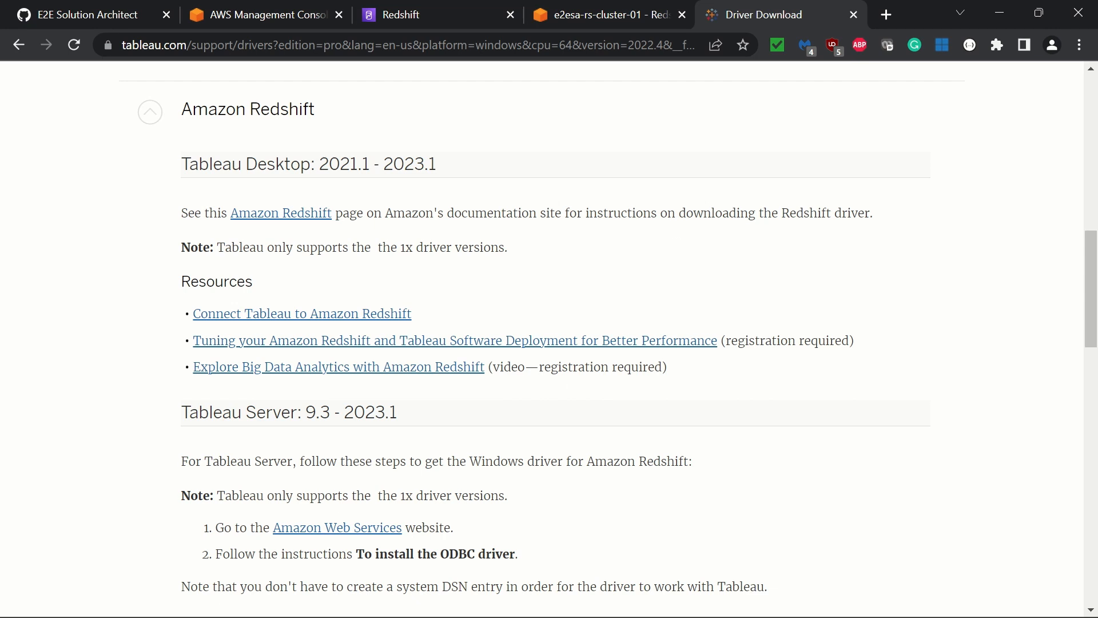
Open Amazon's Redshift driver documentation in a new tab and download the 64-bit ODBC driver version 1.4.65
right_click(275, 213)
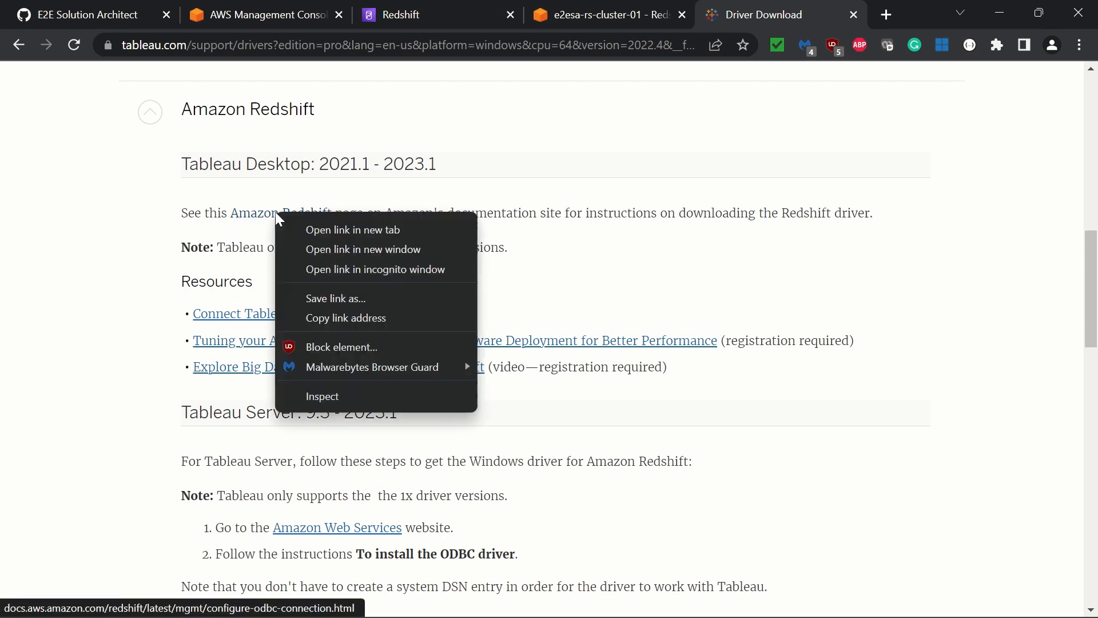
left_click(302, 229)
left_click(763, 10)
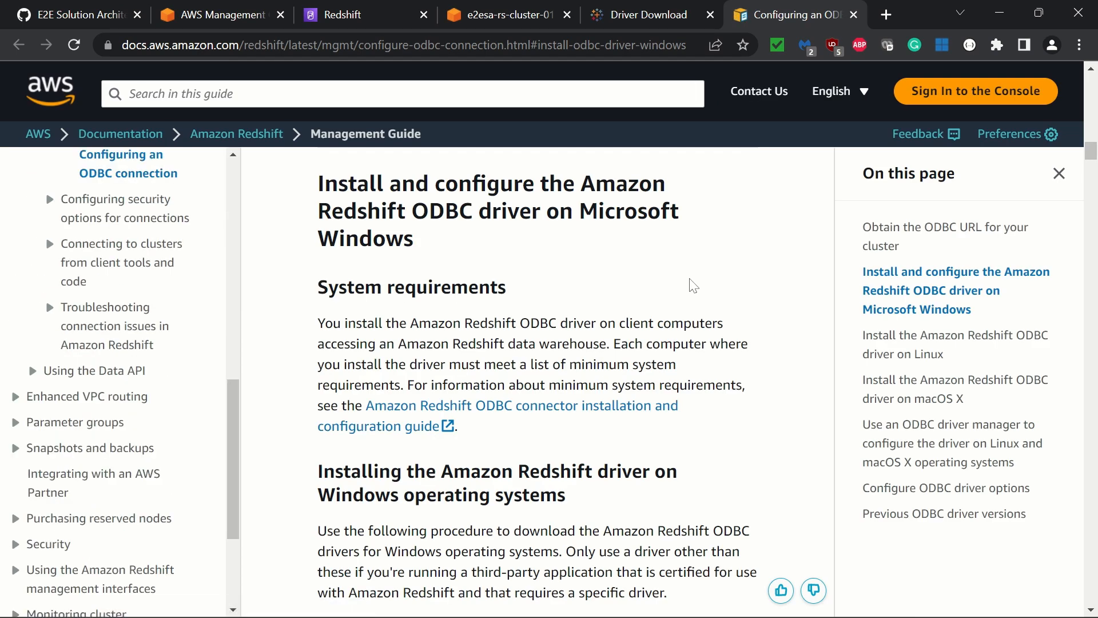
scroll(694, 286, "down", 4)
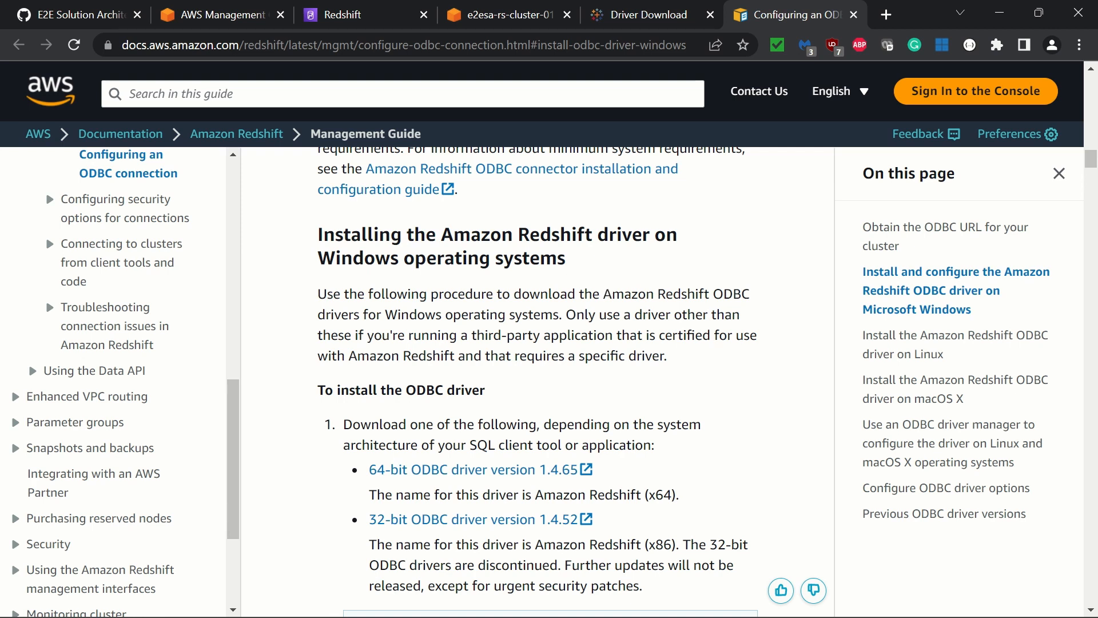
scroll(635, 347, "down", 2)
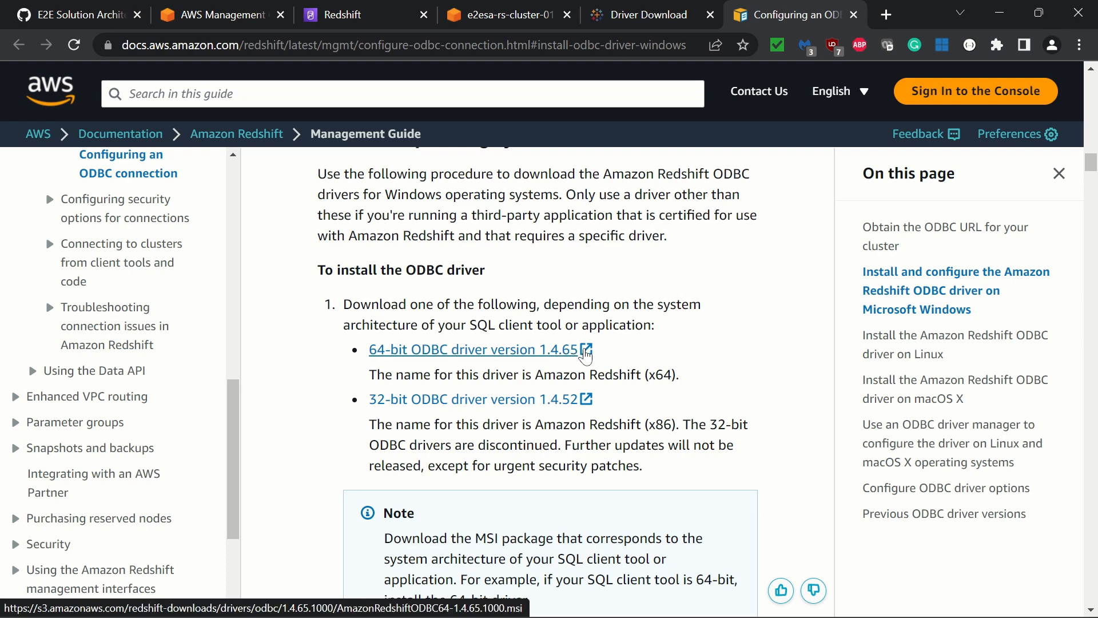
left_click(585, 353)
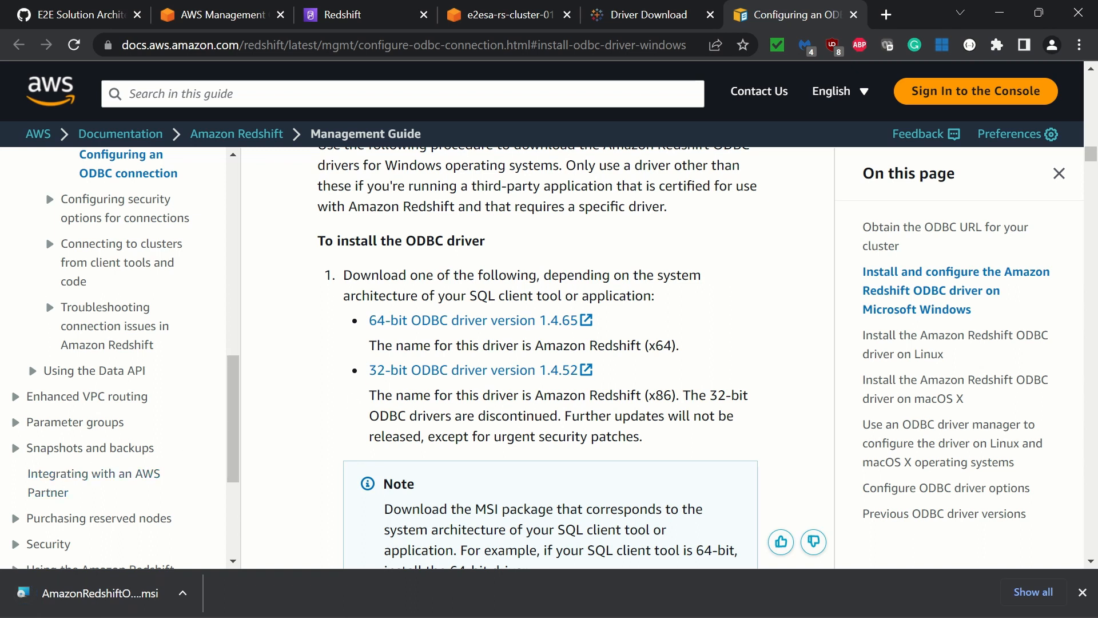
Run the downloaded Amazon Redshift ODBC driver installer, accepting the license terms and installing to C:\Program Files\Amazon Redshift ODBC Driver\
left_click(183, 595)
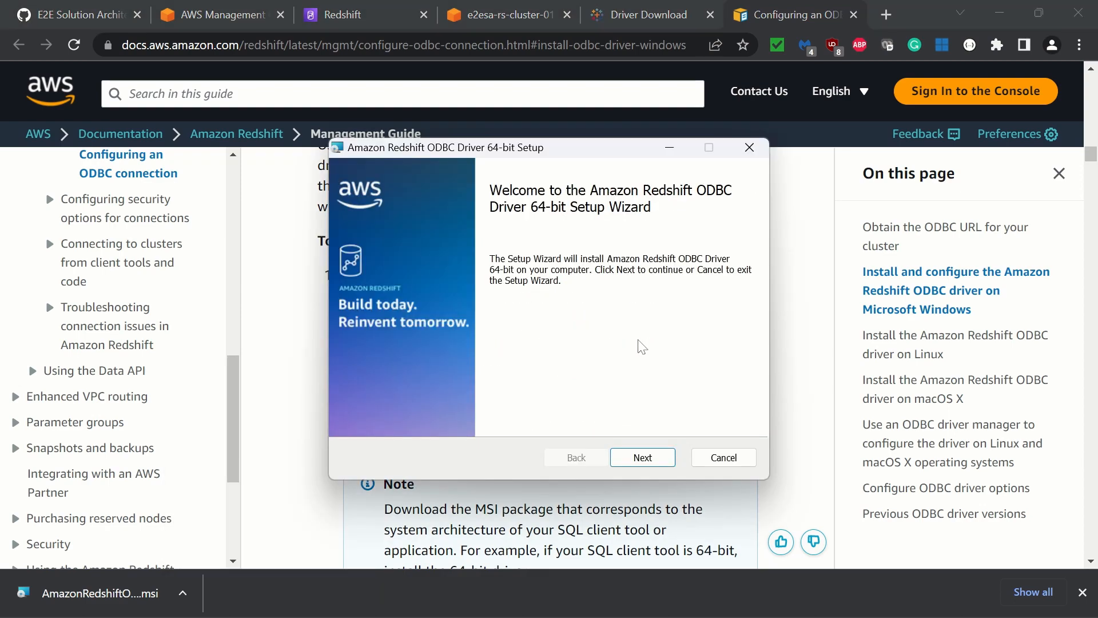
left_click(639, 460)
left_click(358, 415)
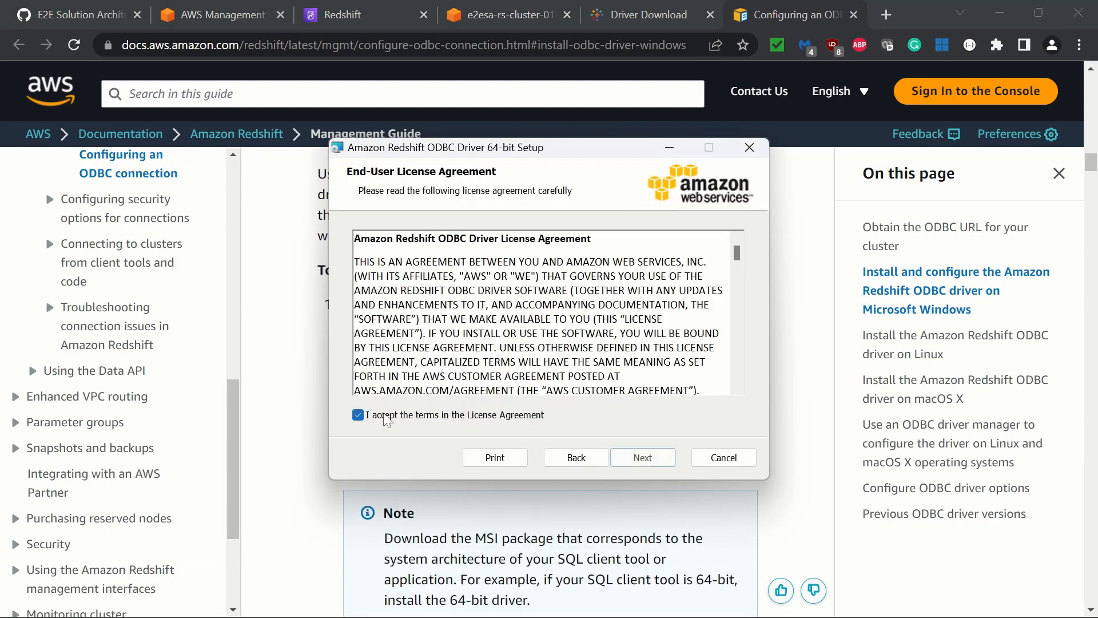
scroll(541, 312, "down", 15)
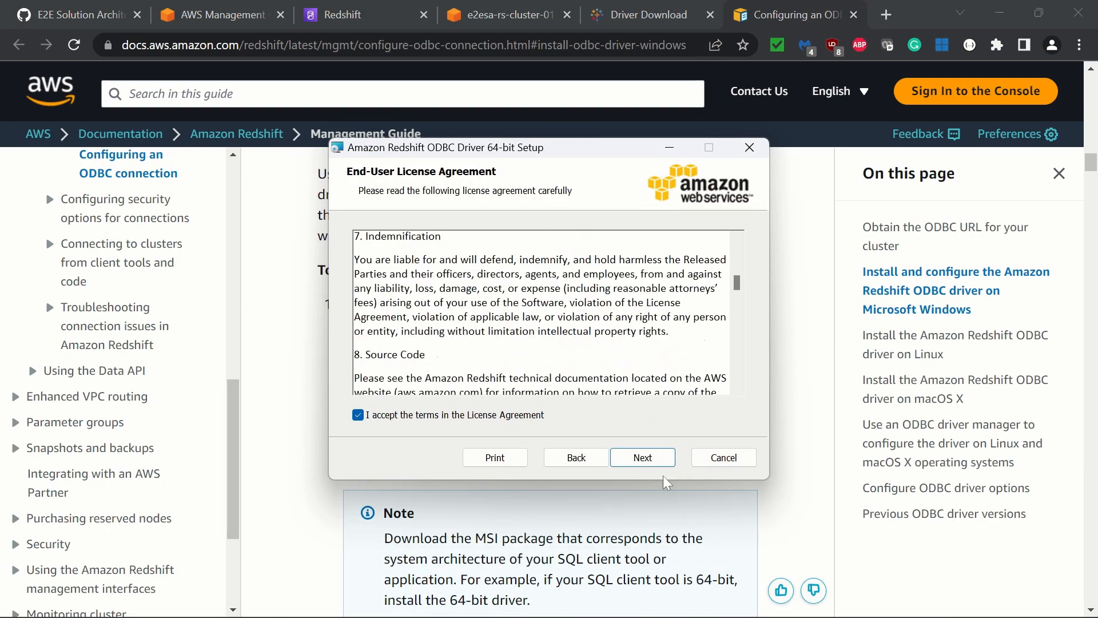
left_click(661, 461)
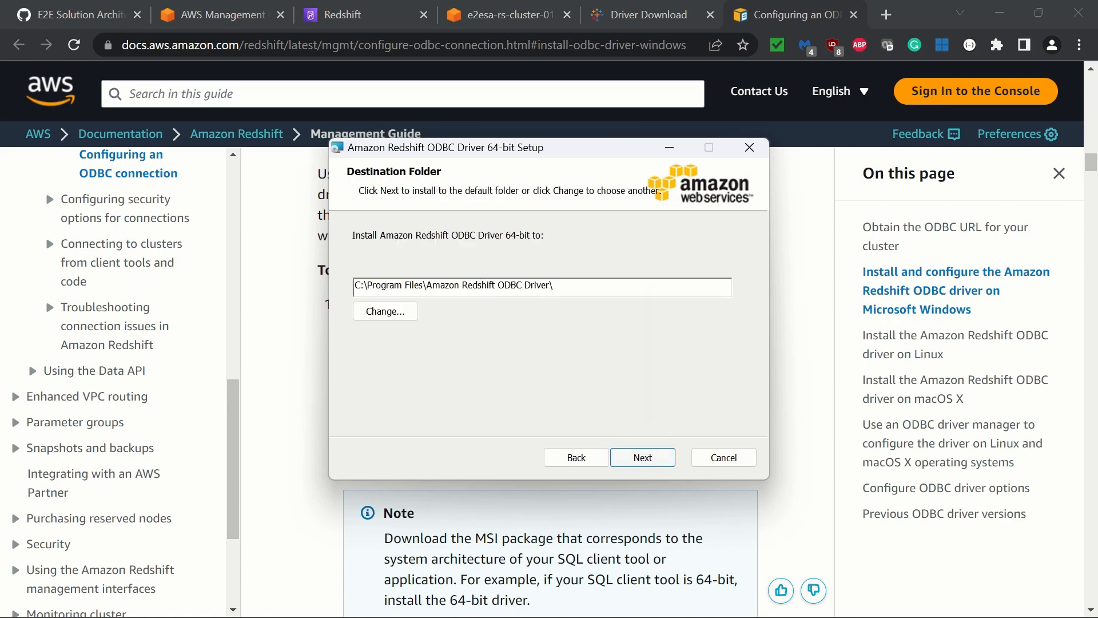
left_click(647, 456)
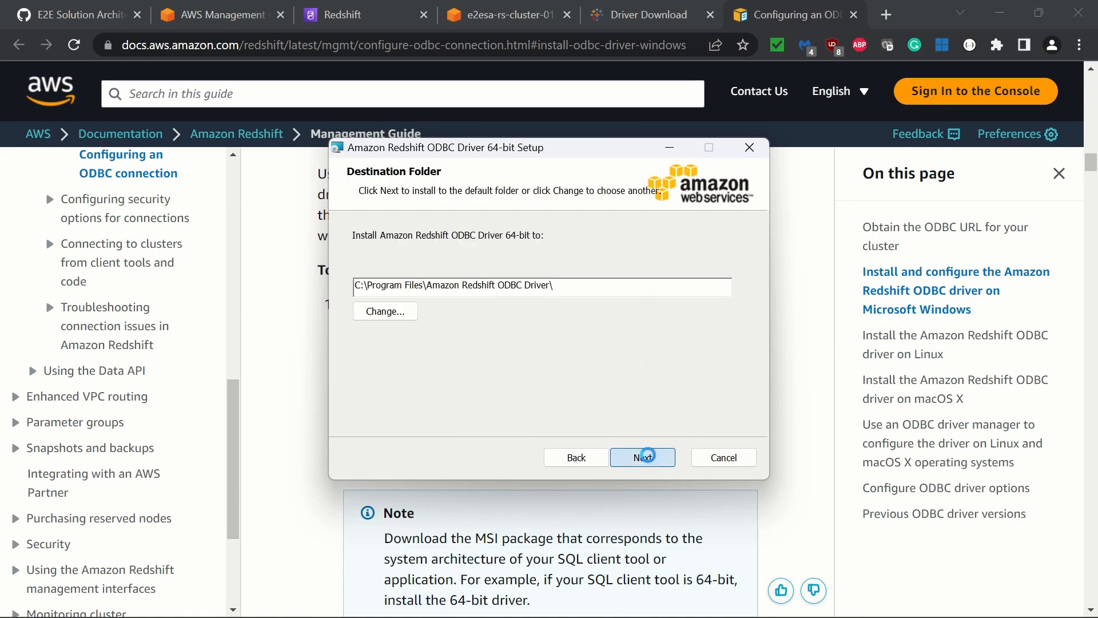
left_click(651, 460)
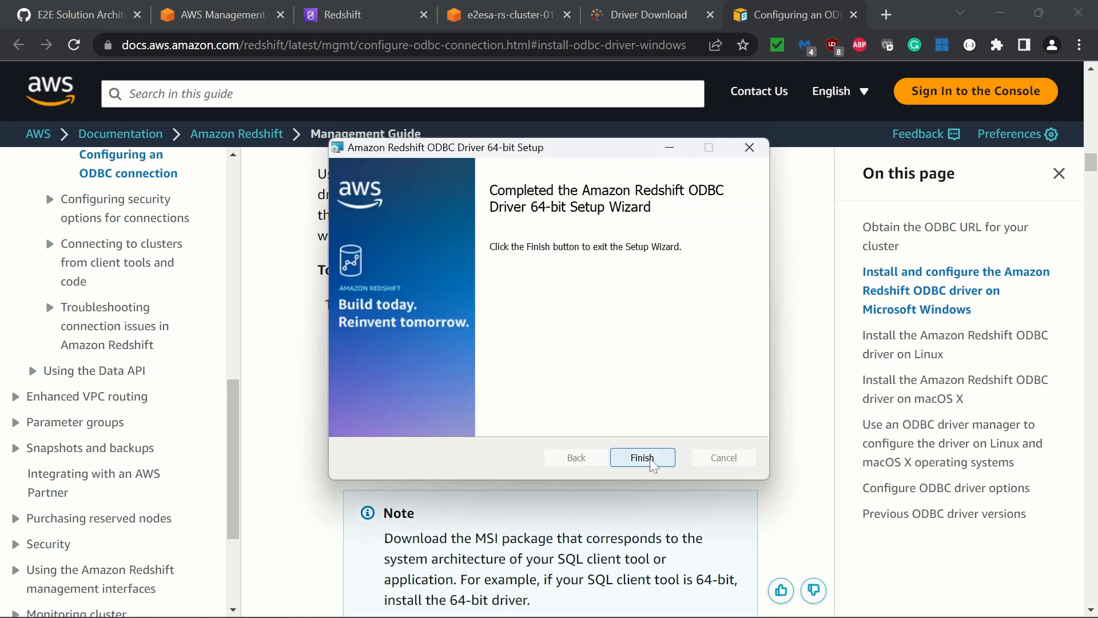
left_click(642, 458)
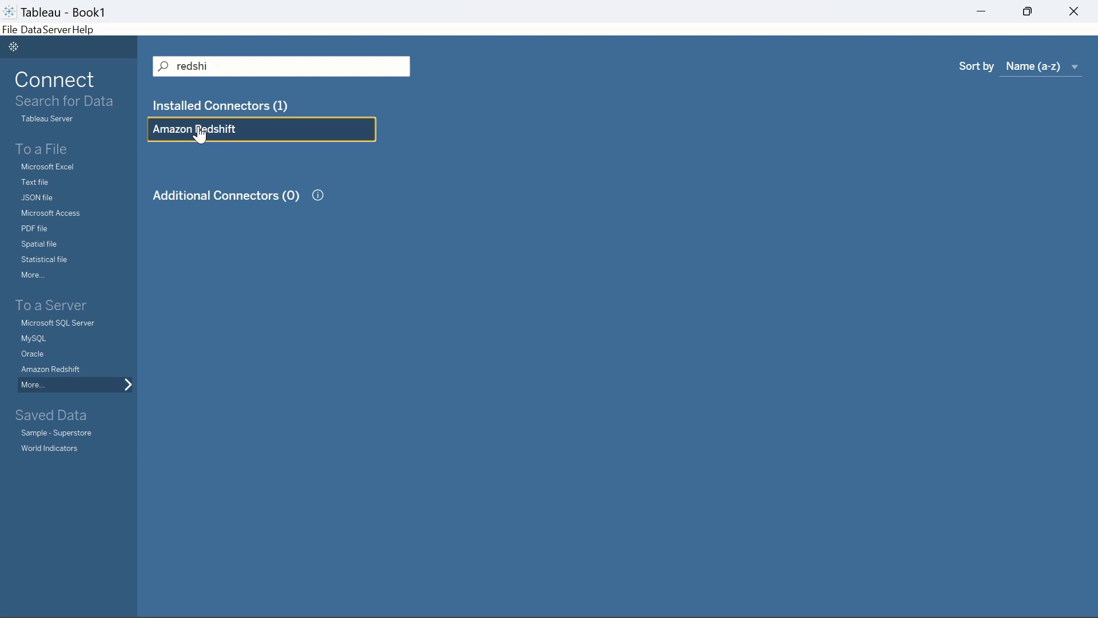
Switch to Tableau, retry the Amazon Redshift connector, dismiss the driver dialog, and open the connection form from a restarted session
left_click(200, 131)
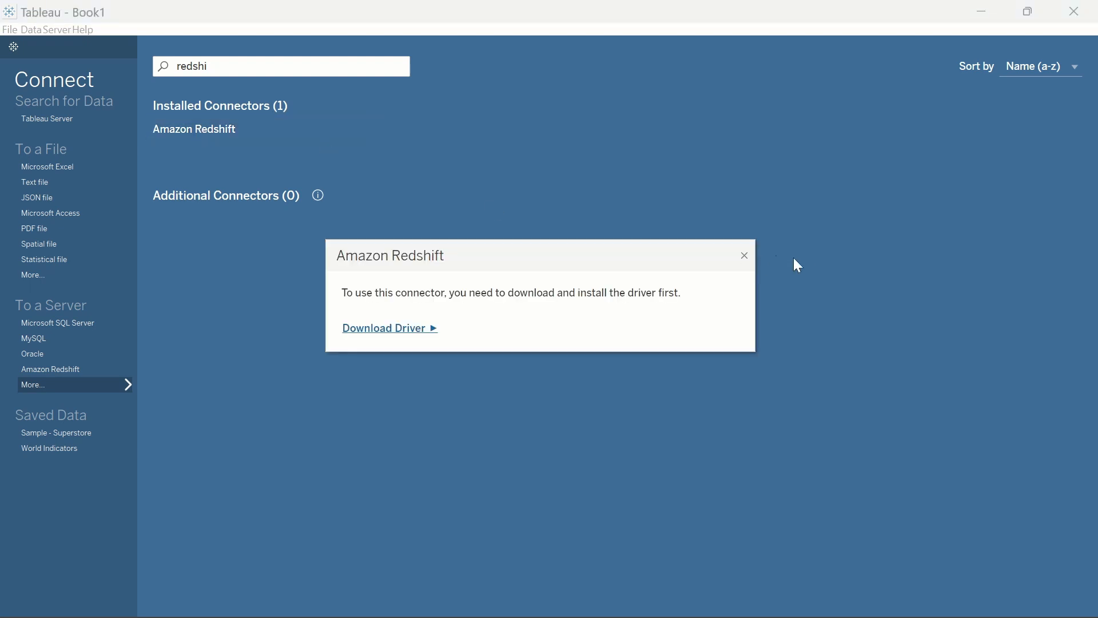
left_click(745, 257)
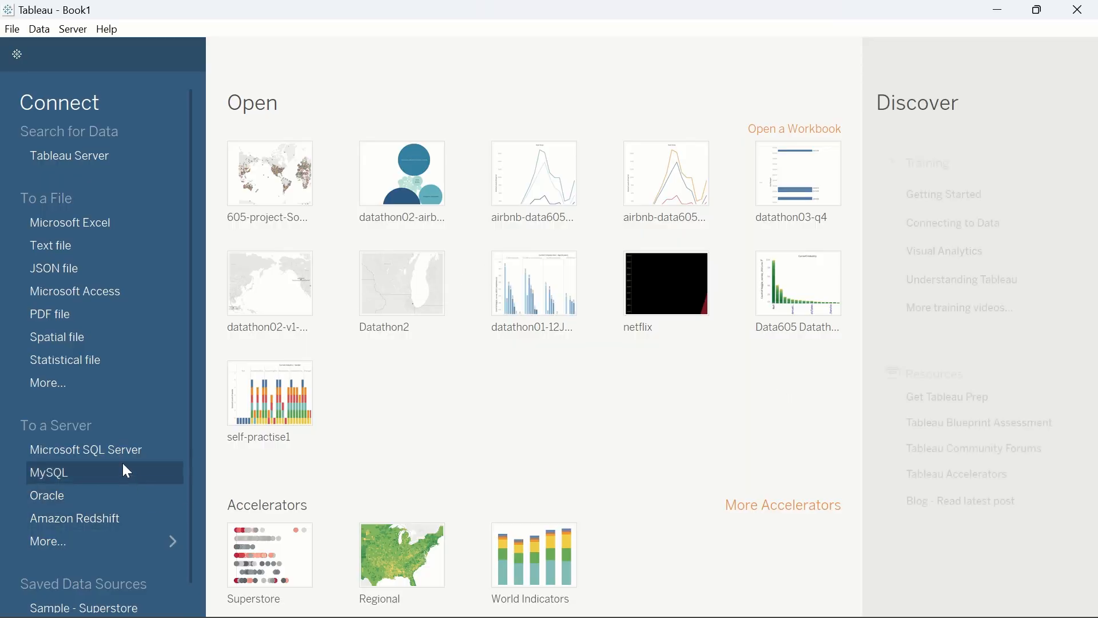
left_click(90, 518)
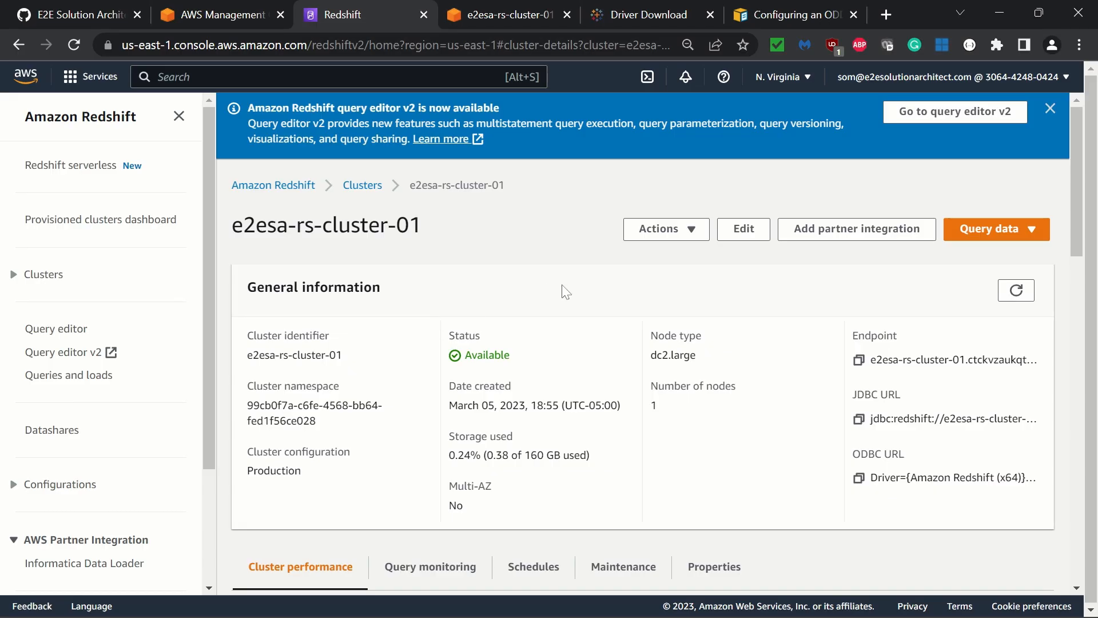
Copy the e2esa-rs-cluster-01 endpoint into an empty Notepad++ file and select its host name without the port and database
scroll(565, 290, "down", 1)
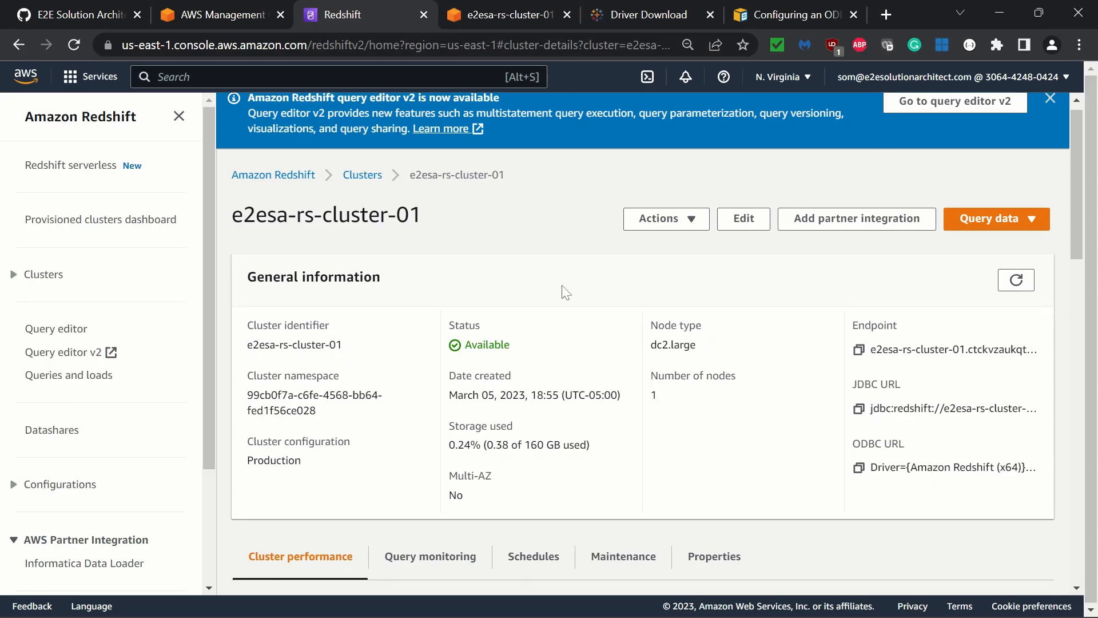
left_click(859, 350)
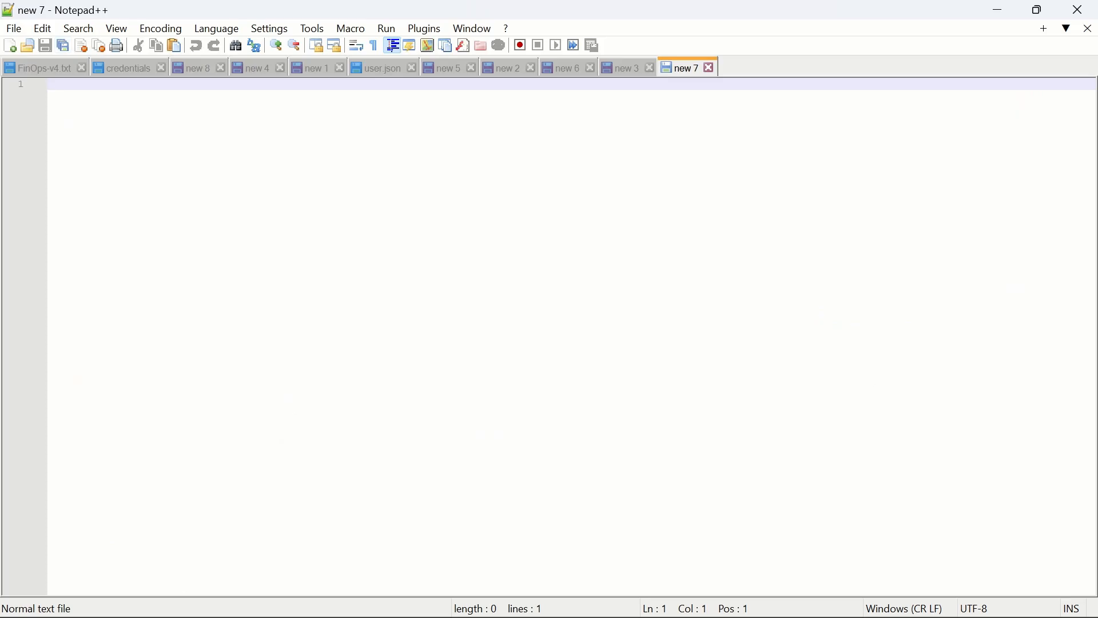
key("ctrl+v")
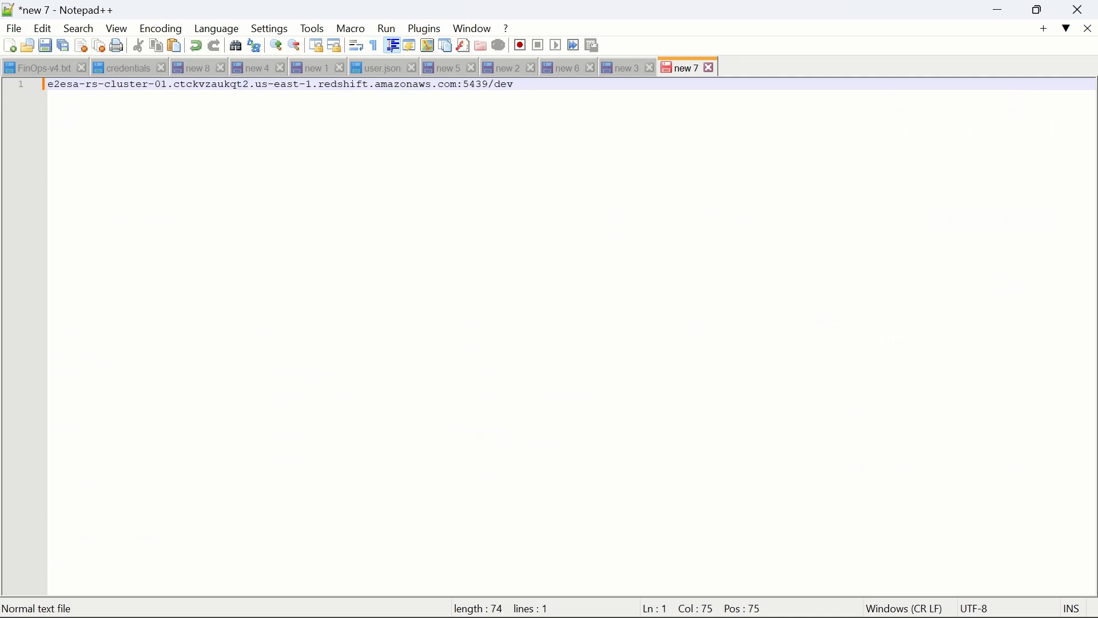
left_click_drag(457, 84, 48, 84)
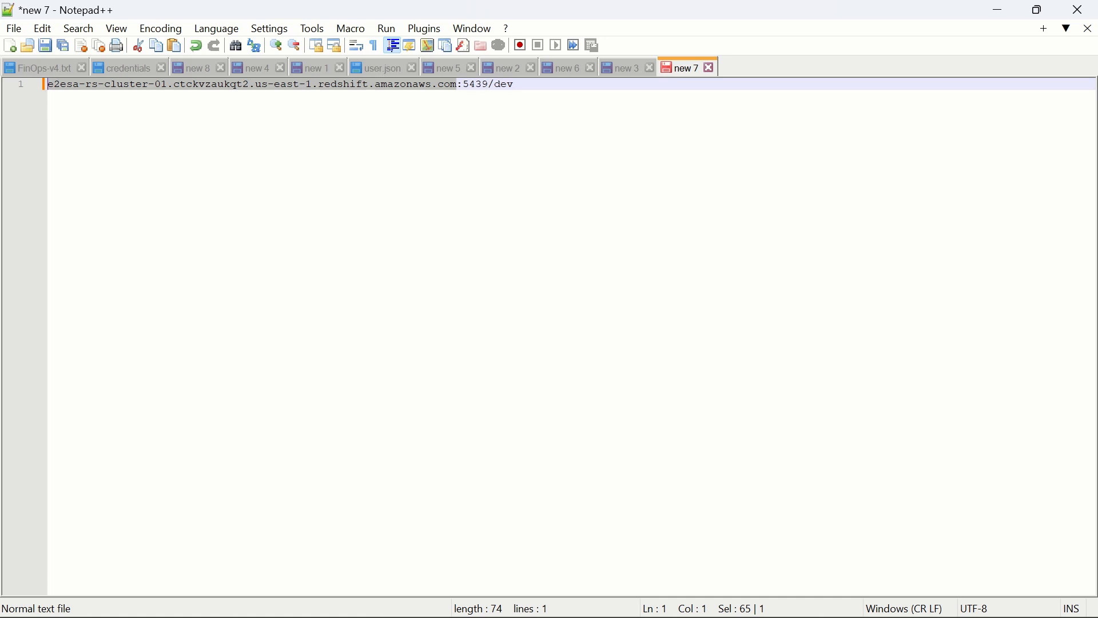
Return to Tableau's Amazon Redshift connection form and set the server to the copied cluster host name
key("alt+Tab")
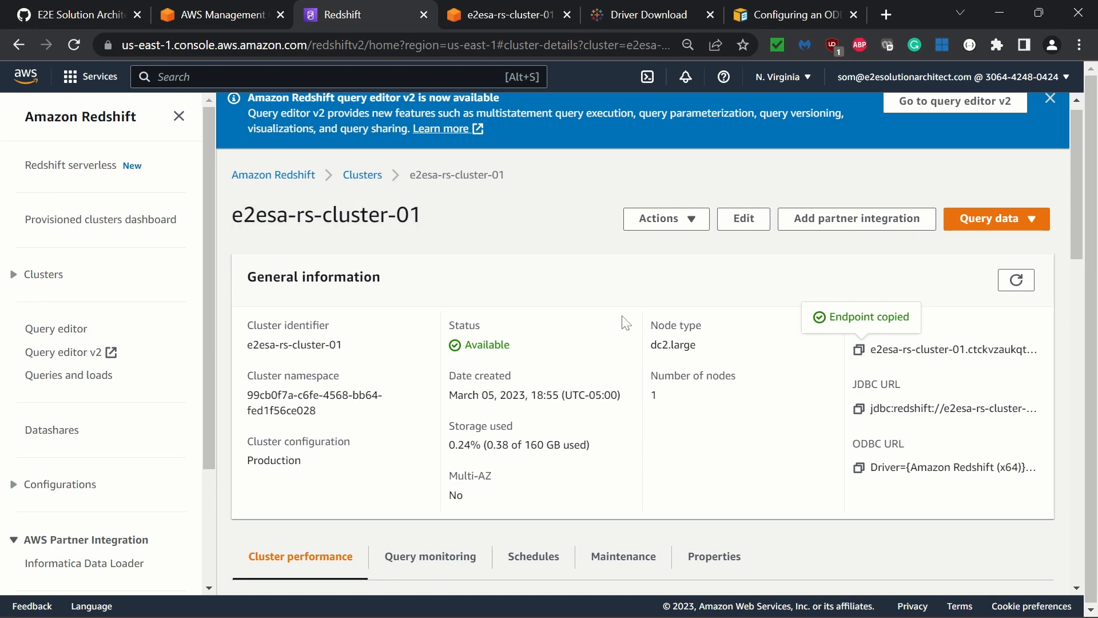
key("alt+Tab")
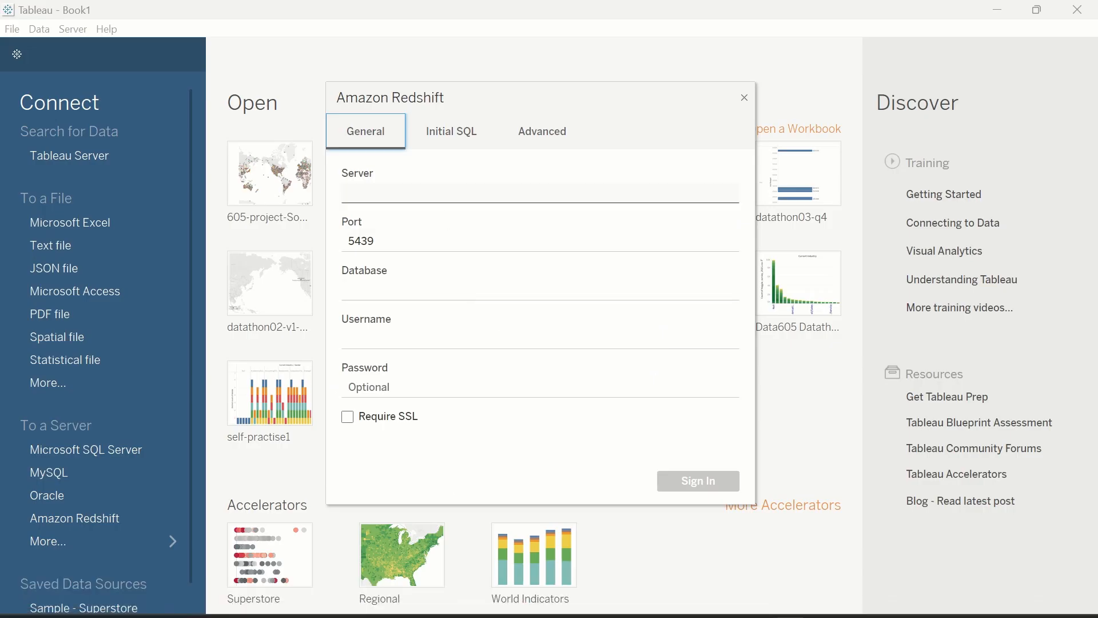
left_click(541, 194)
key("ctrl+v")
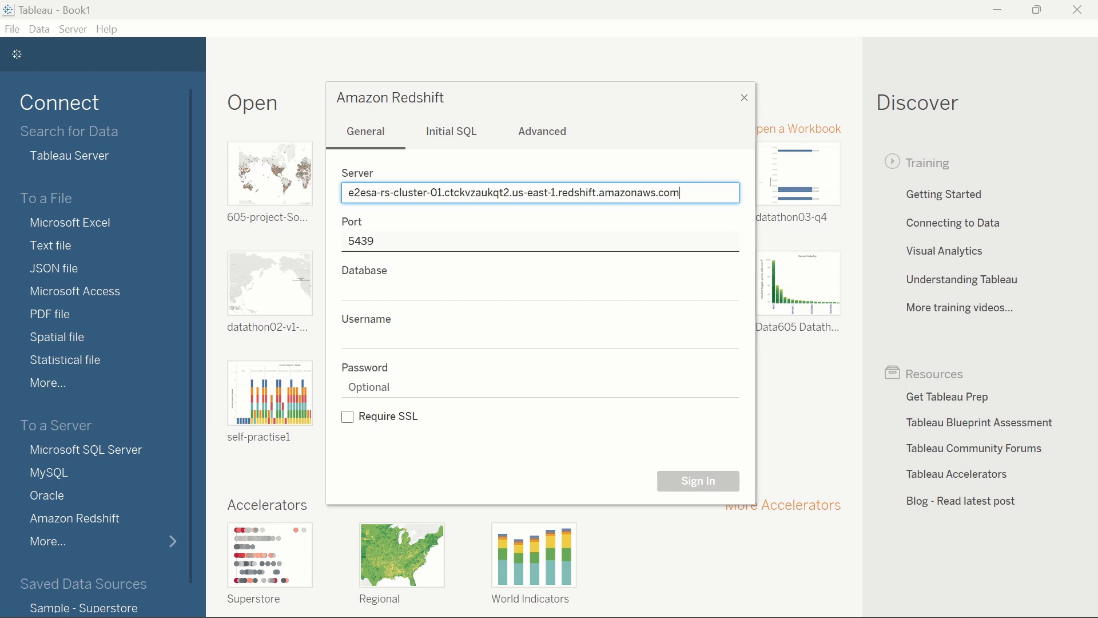
Set the database to e2esa-rs-db, enter the admin username and password, try to sign in, and copy the resulting error message
left_click(414, 289)
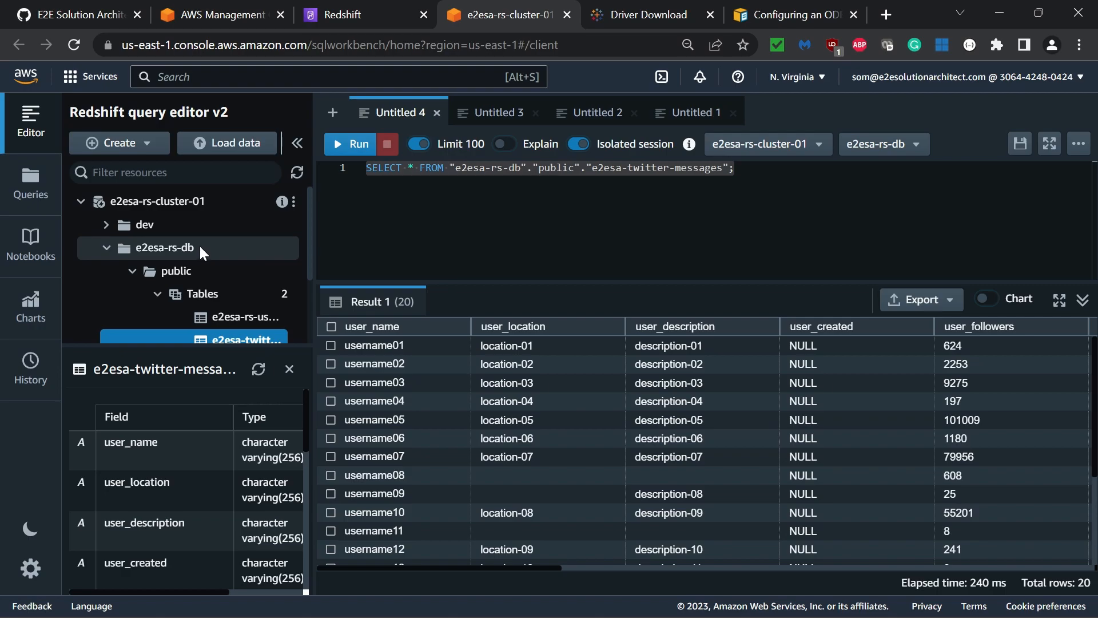
key("alt+Tab")
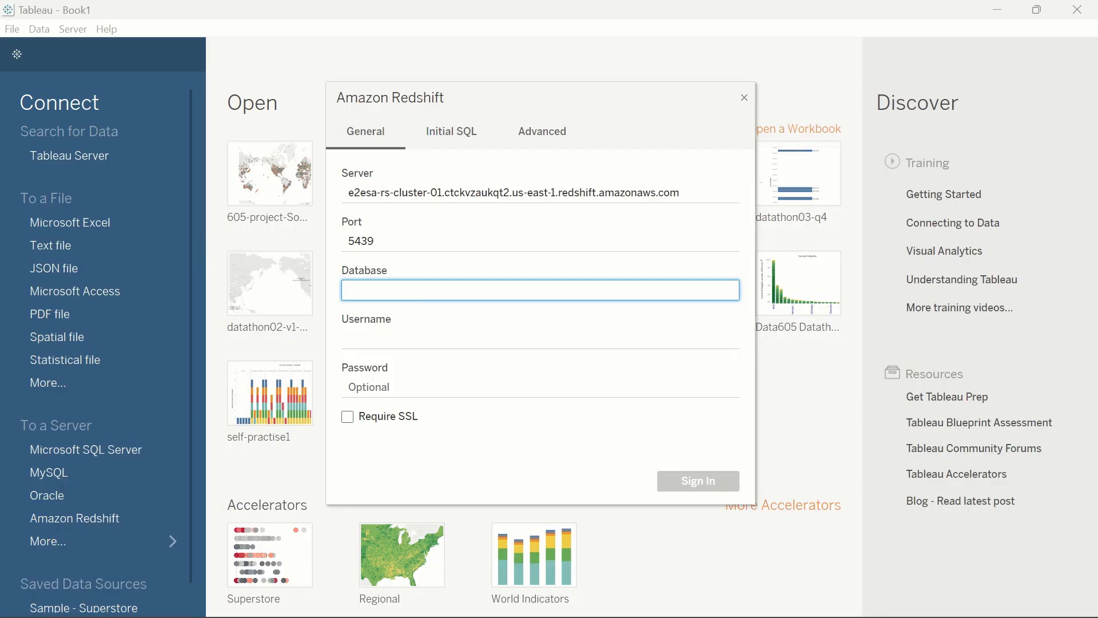
type("e2esa-rs-db")
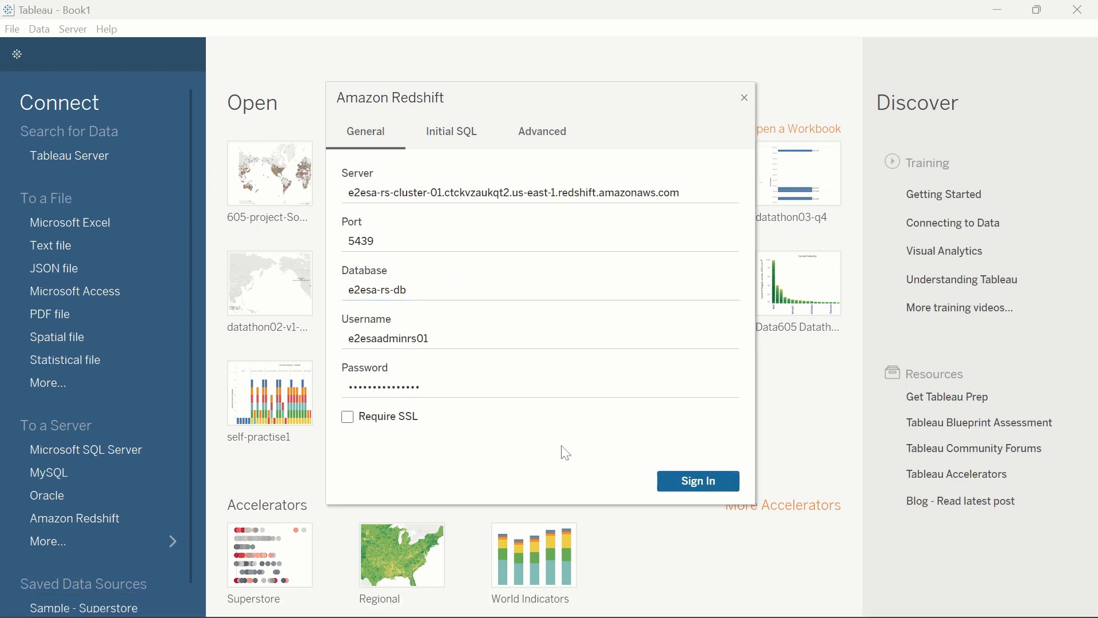
left_click(693, 485)
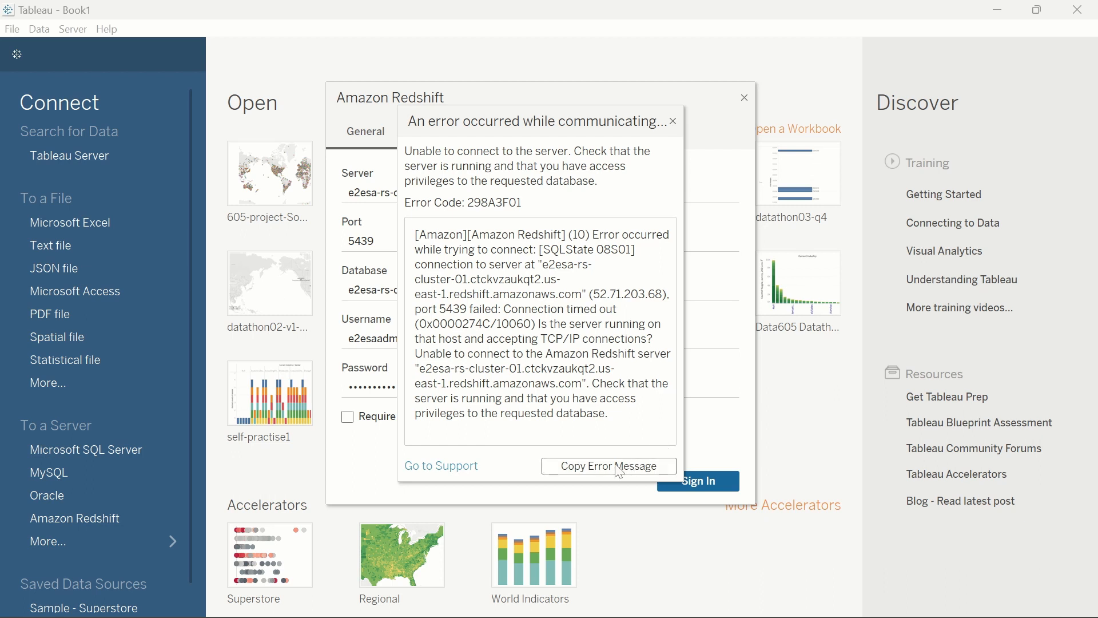
left_click(640, 465)
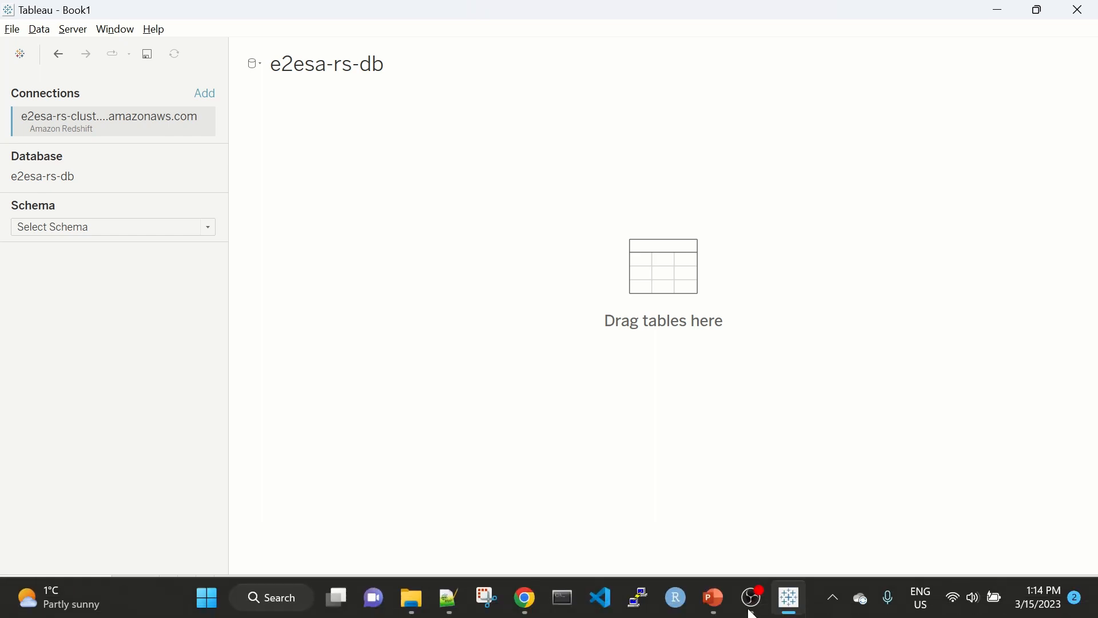
Switch to the Redshift cluster page in the browser and review its database configurations and network and security settings
left_click(712, 600)
scroll(747, 247, "up", 9)
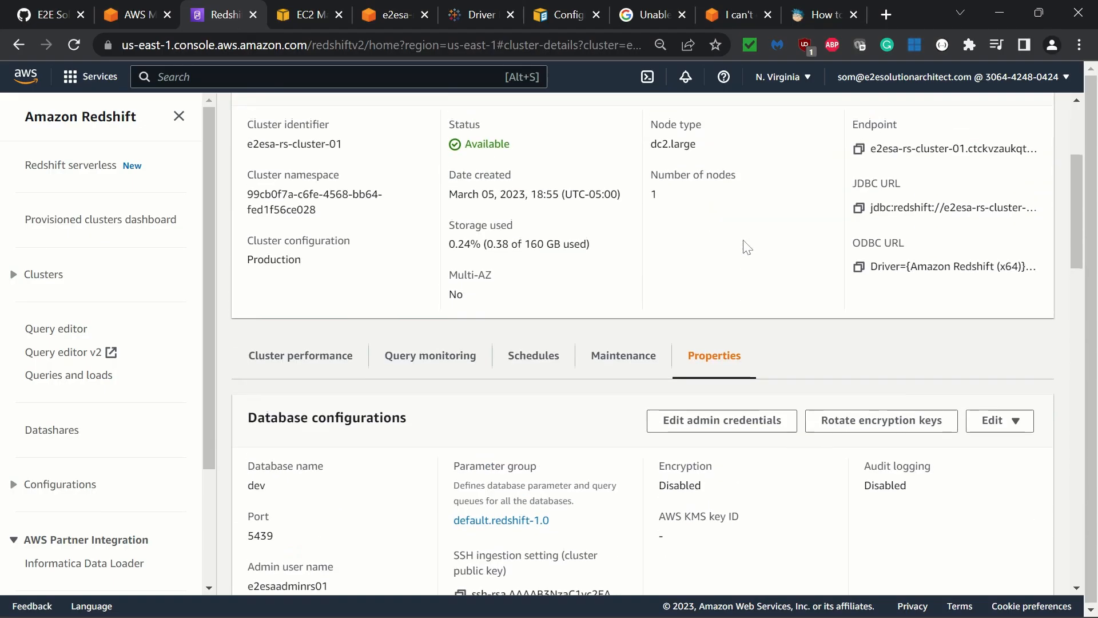
scroll(746, 247, "down", 6)
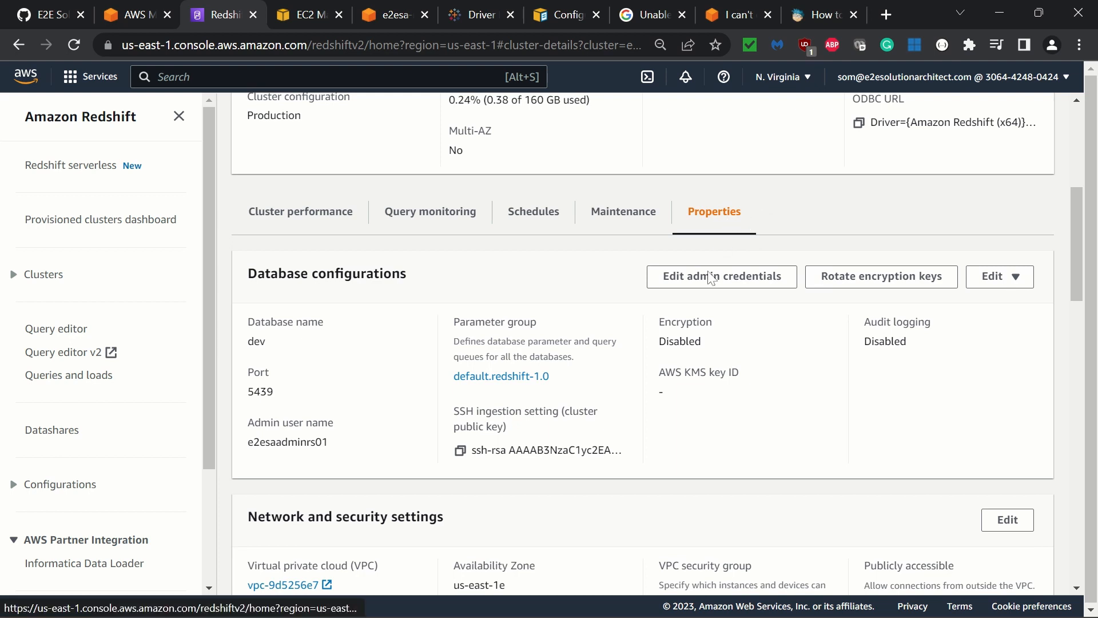
scroll(709, 441, "down", 4)
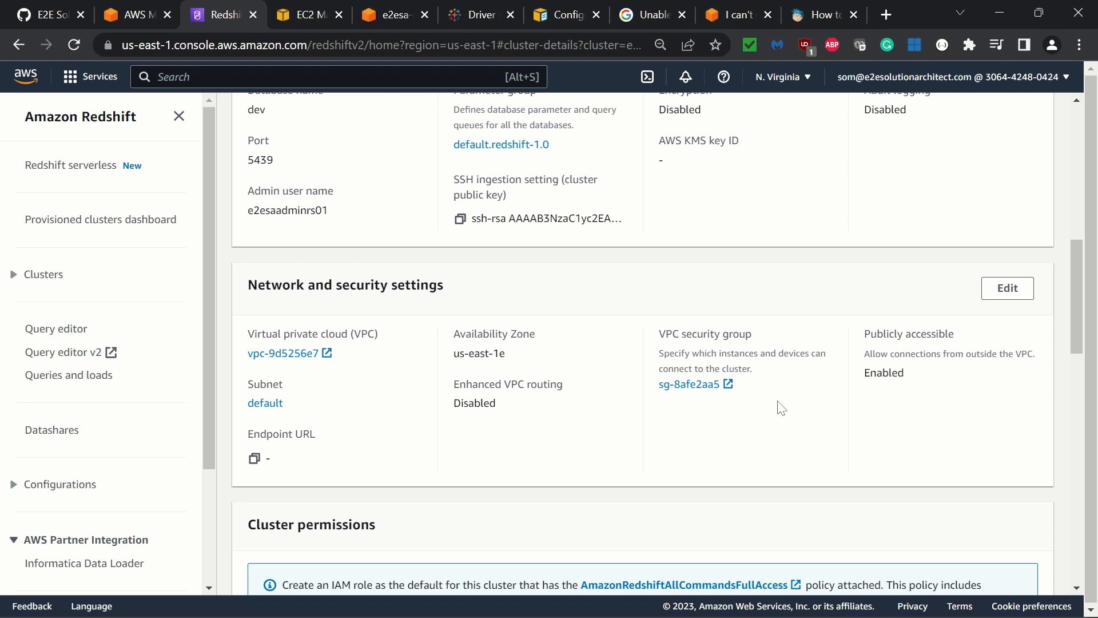
Open the cluster's VPC security group sg-8afe2aa5 and examine the type, port range and source of its inbound rules
left_click(726, 384)
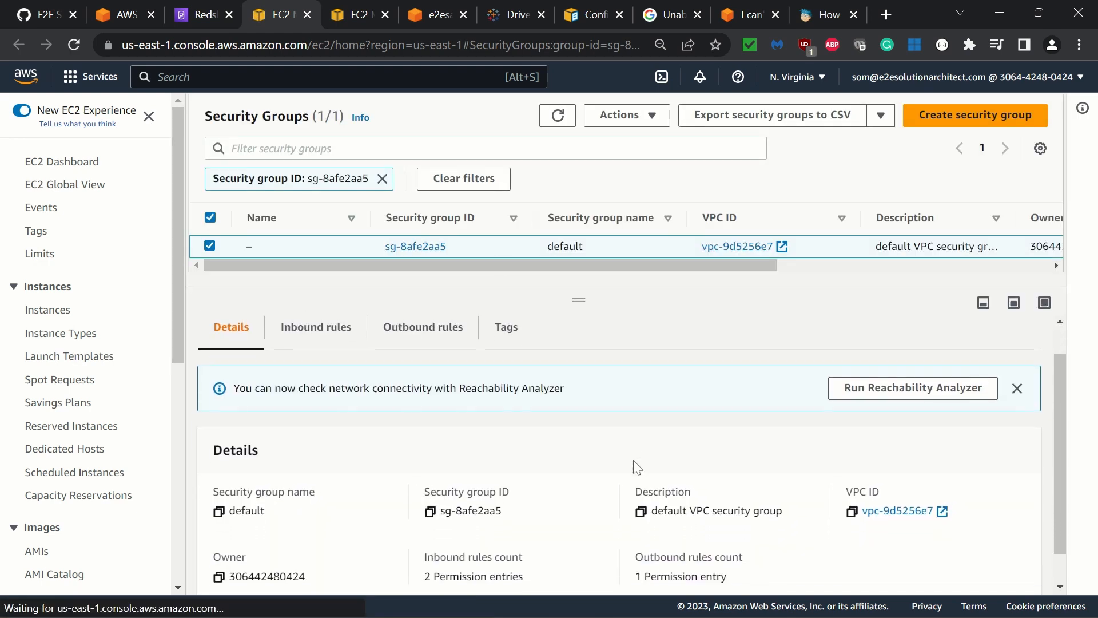
left_click(329, 335)
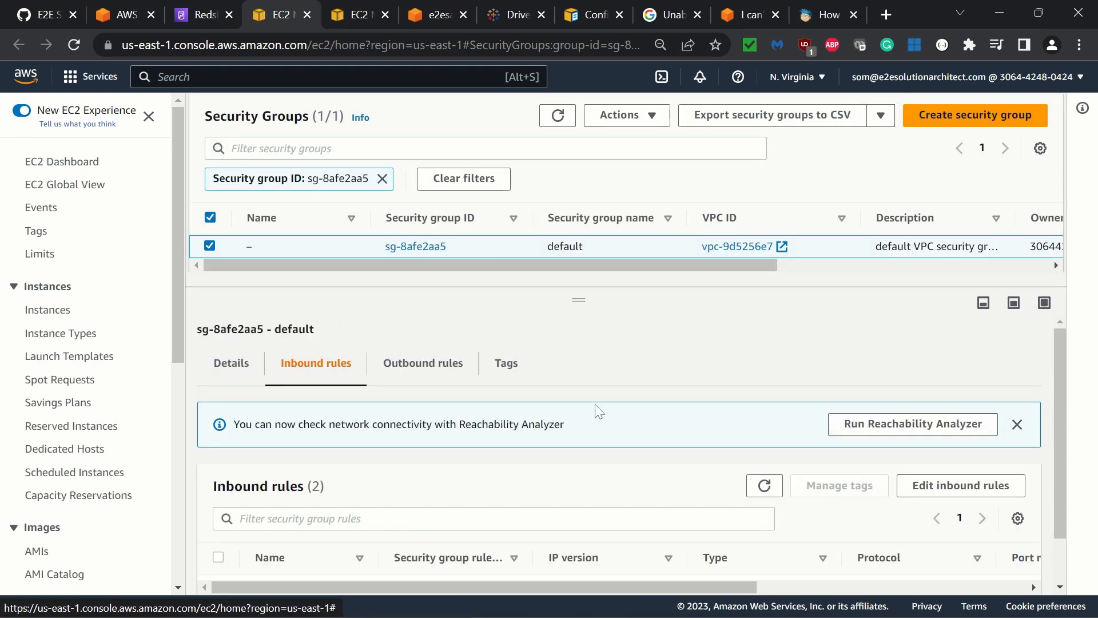
scroll(616, 446, "down", 1)
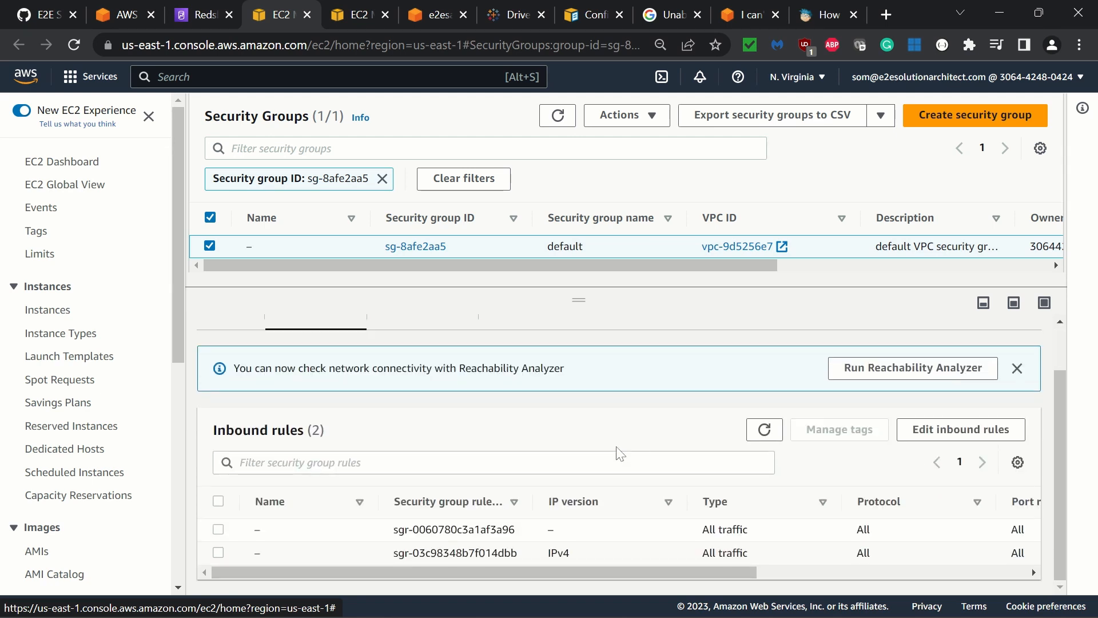
left_click(481, 552)
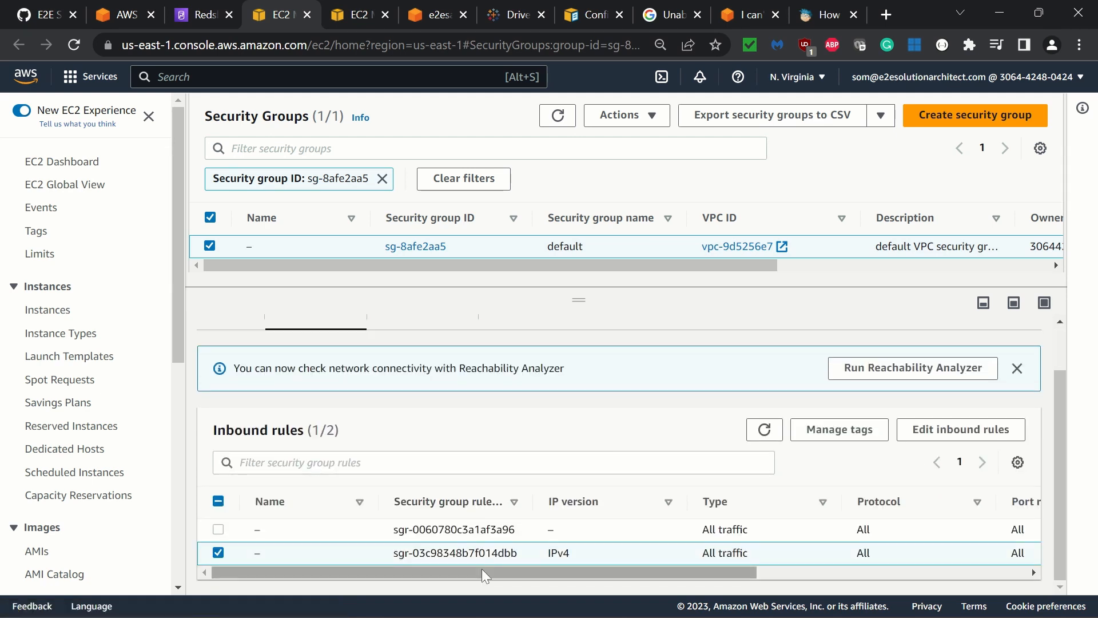
left_click_drag(482, 571, 715, 589)
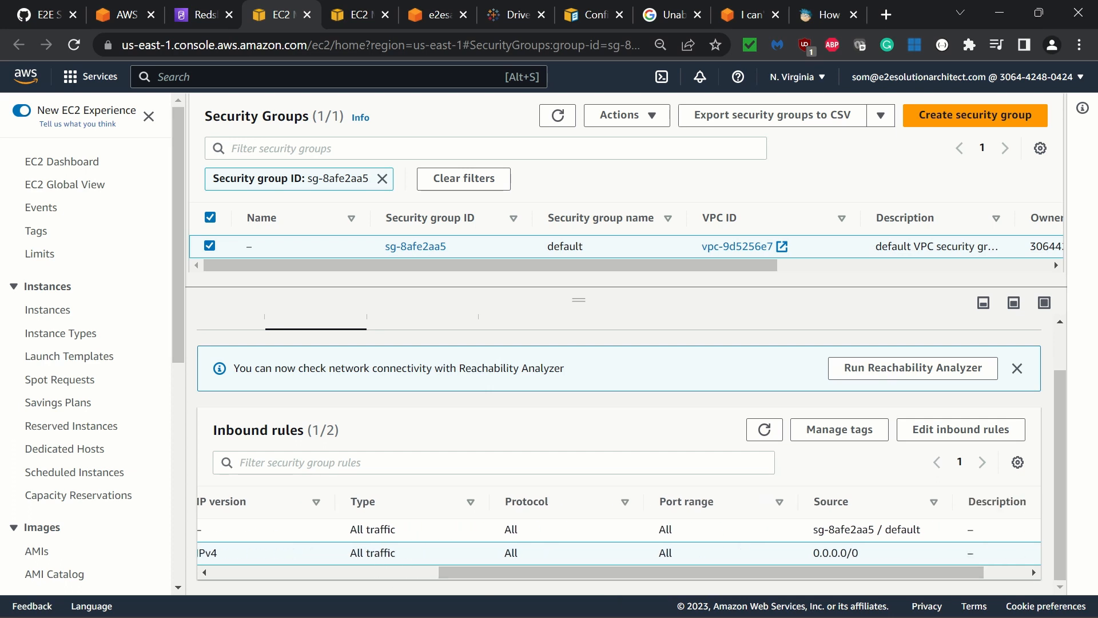
left_click_drag(863, 552, 819, 553)
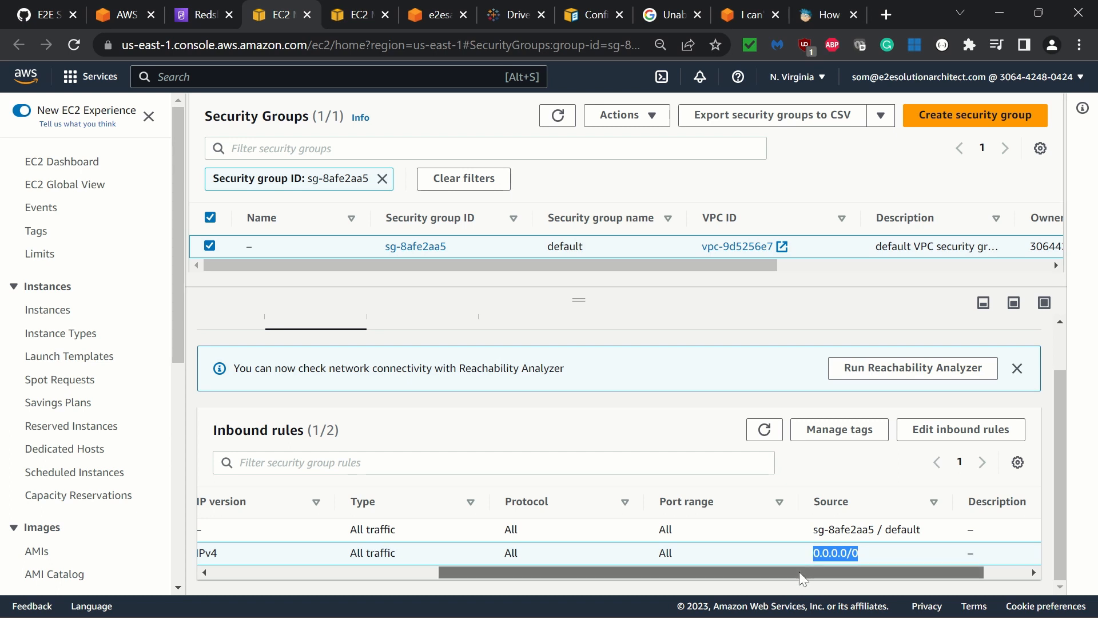
left_click_drag(798, 571, 588, 592)
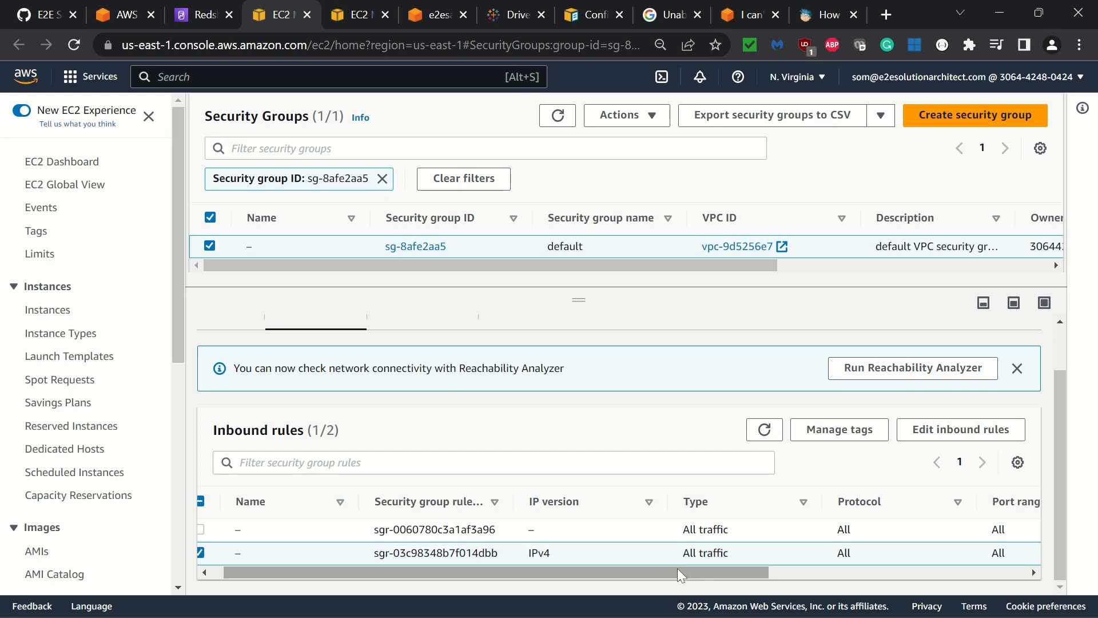
Draft an additional inbound rule for all traffic from source 0.0.0.0/0 in the security group, and discard the rule edits
left_click(921, 436)
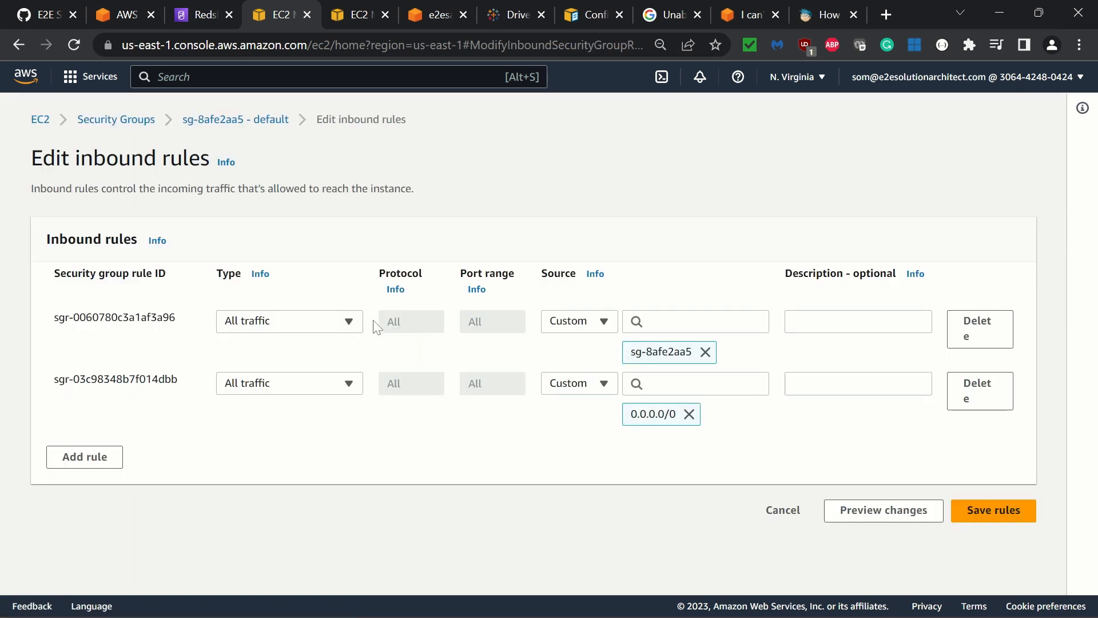
left_click(80, 461)
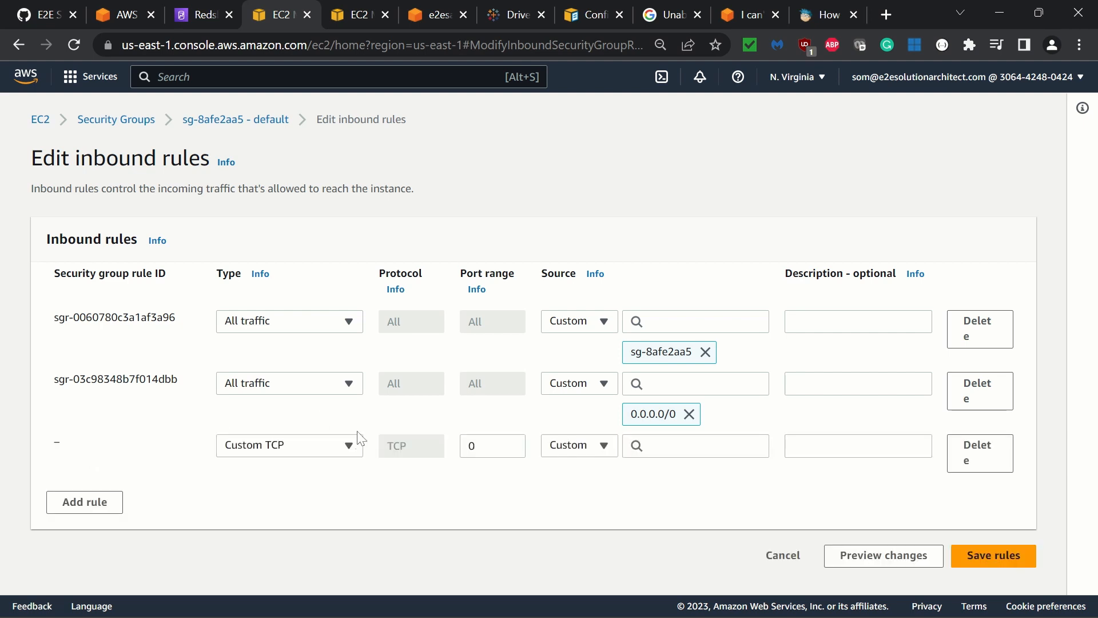
left_click(350, 445)
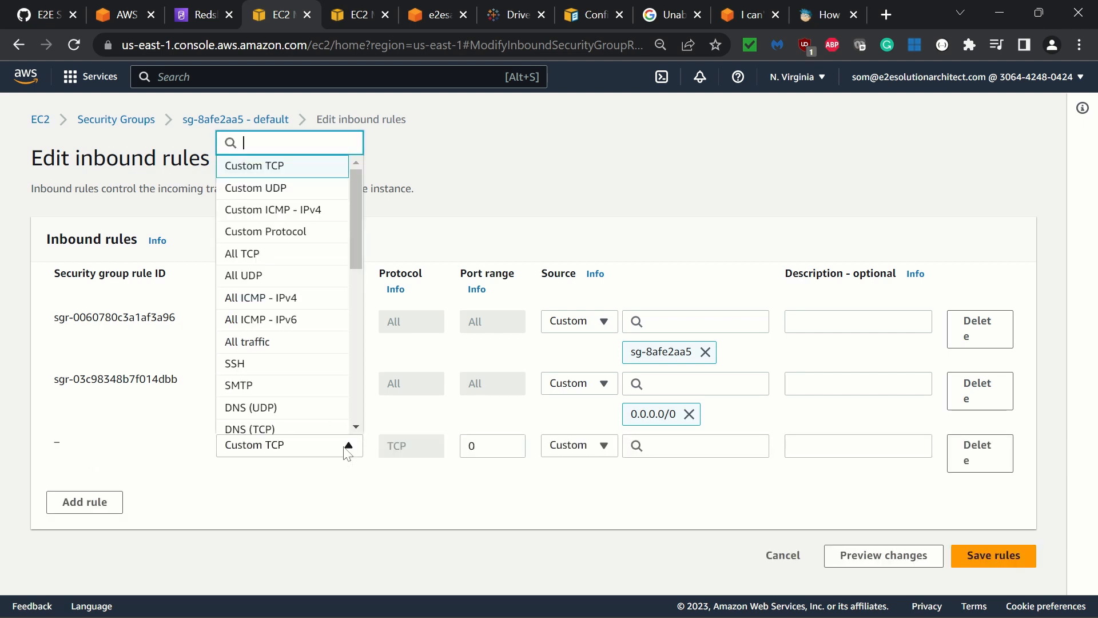
left_click(300, 347)
left_click(675, 446)
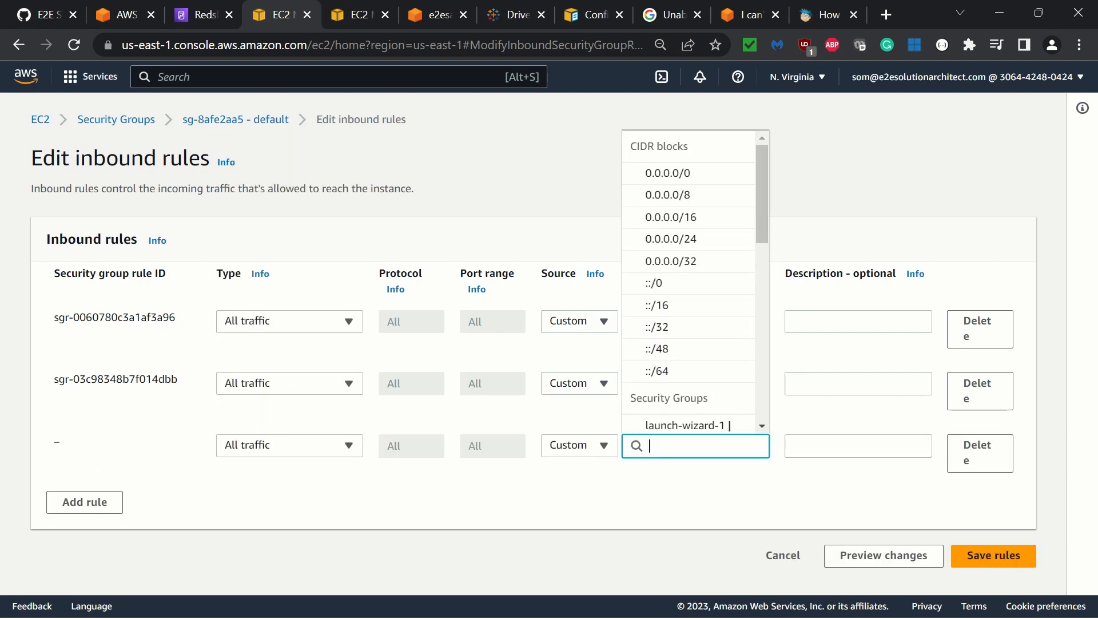
left_click(681, 171)
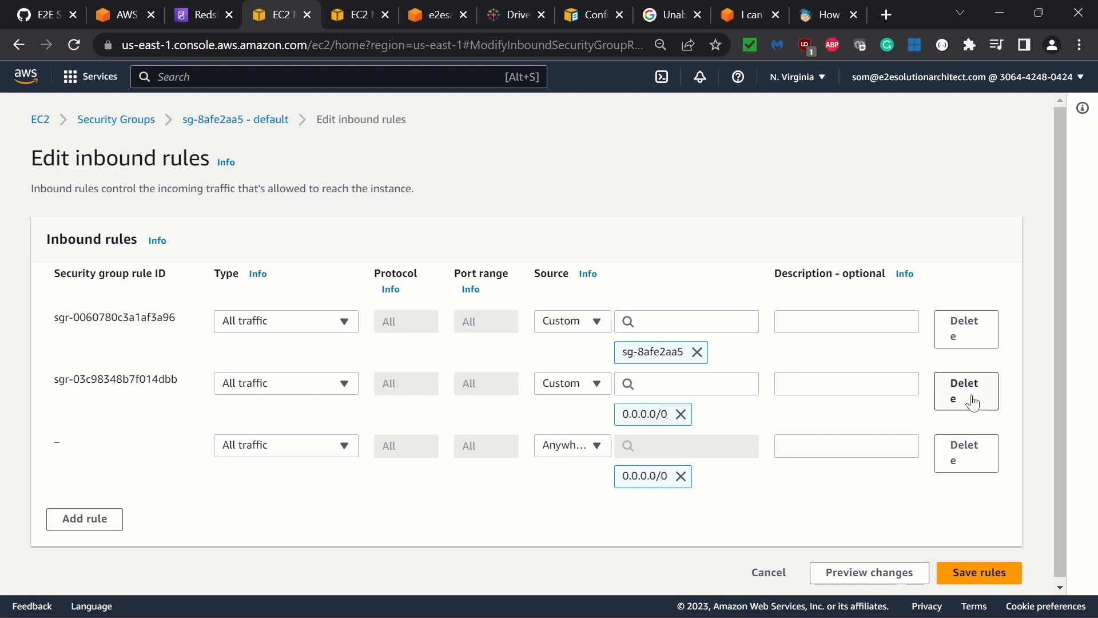
left_click(975, 454)
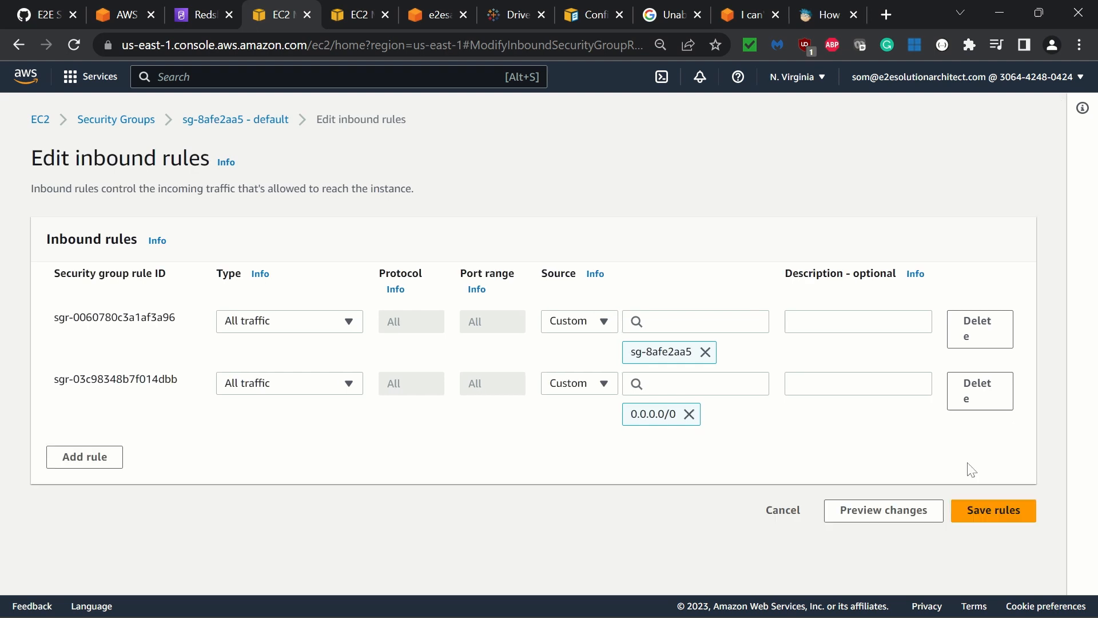
left_click(782, 511)
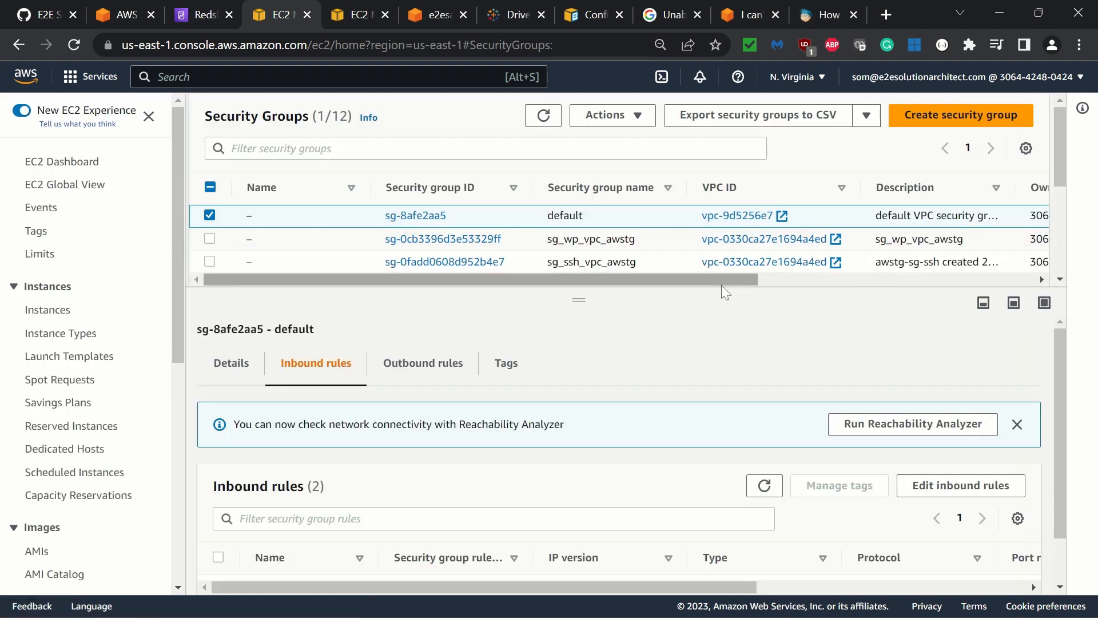
Switch to Tableau's data source page for the e2esa-rs-db connection and select the public schema
left_click(789, 599)
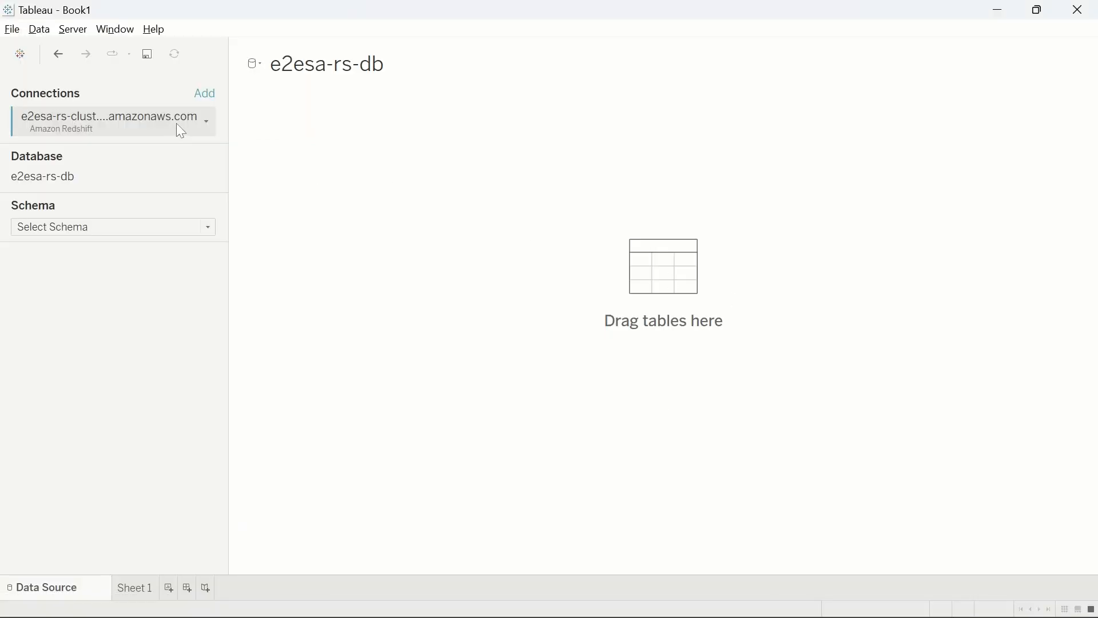
left_click(207, 122)
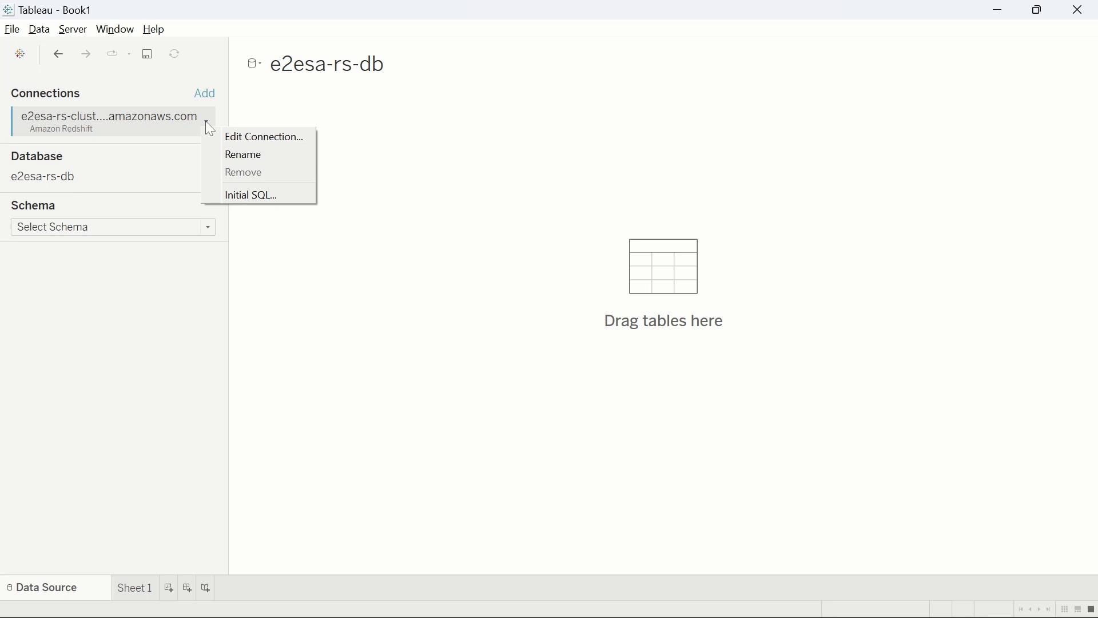
left_click(192, 312)
left_click(205, 232)
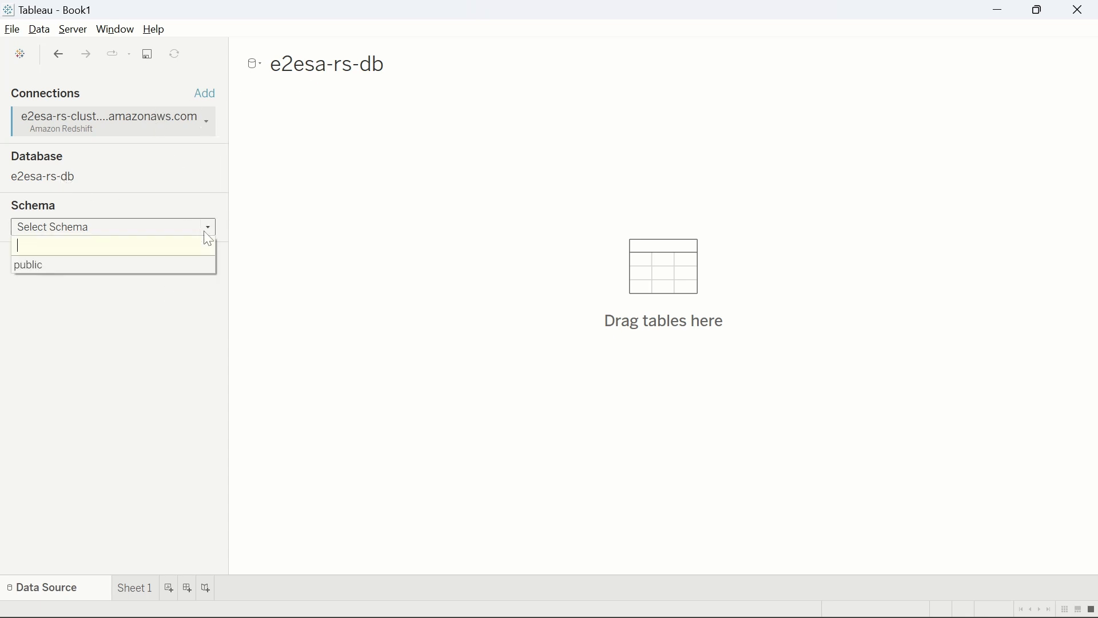
left_click(137, 266)
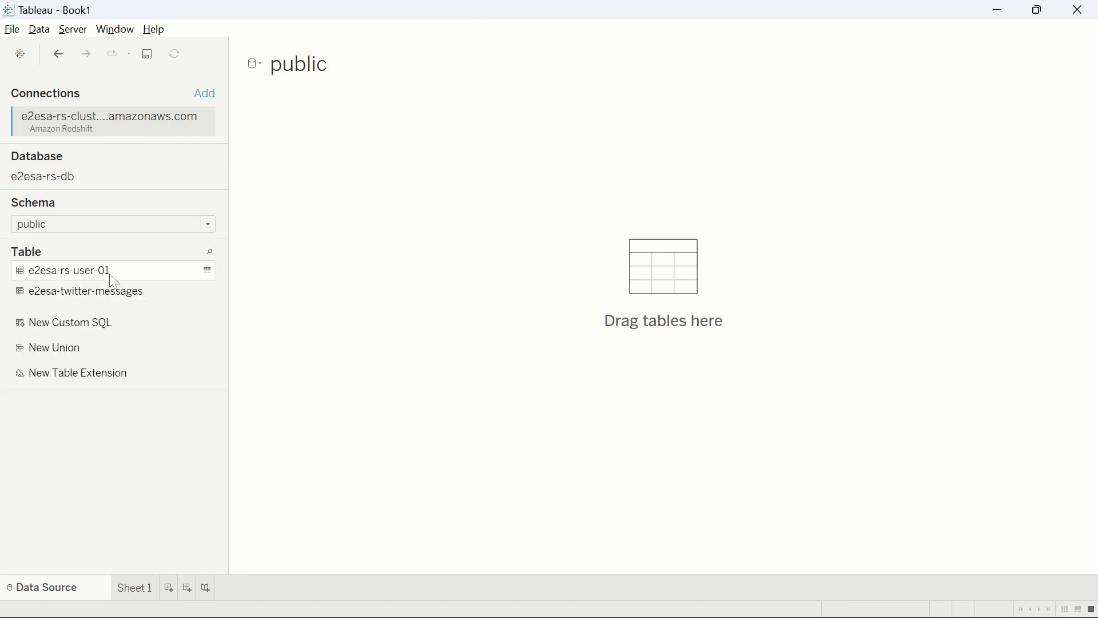
Add the e2esa-twitter-messages table to the data source canvas and load its rows in an enlarged data preview
left_click(79, 296)
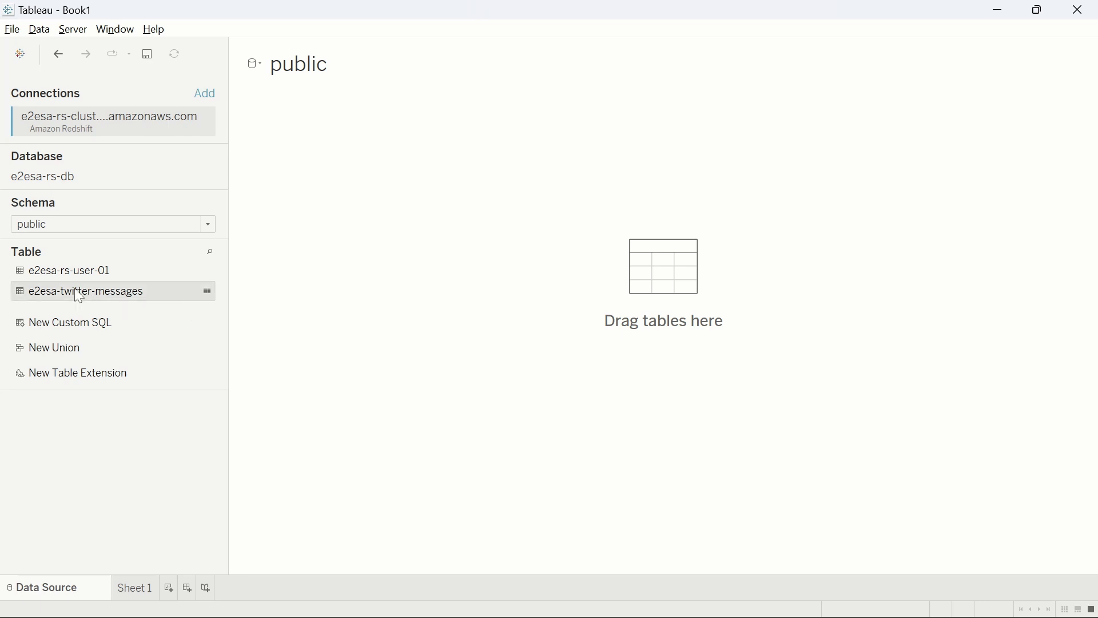
left_click_drag(79, 297, 321, 370)
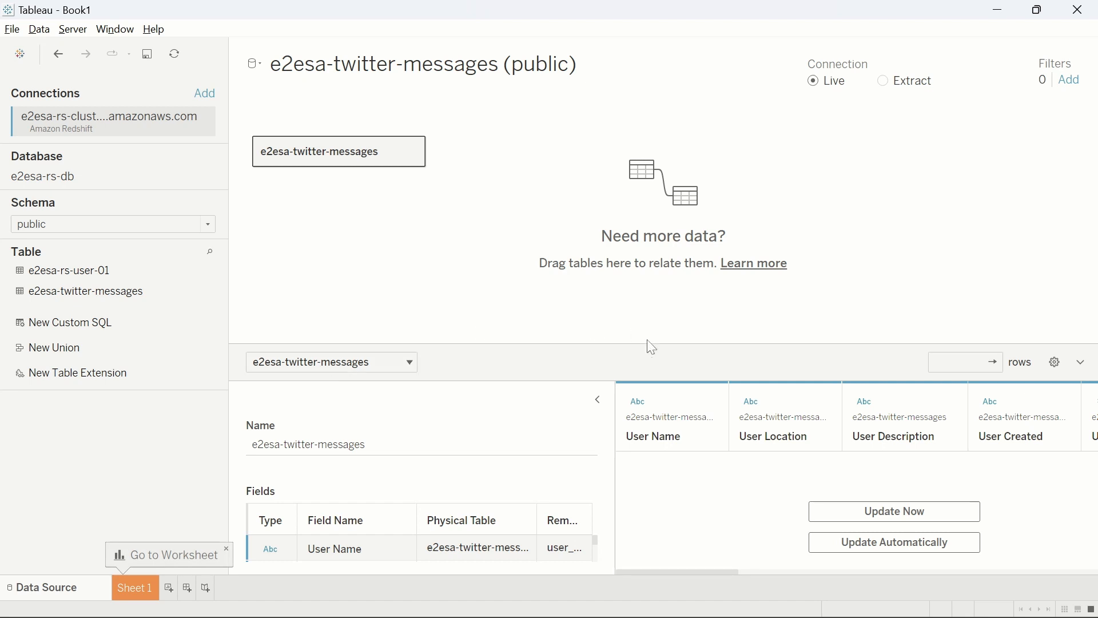
left_click_drag(643, 346, 664, 226)
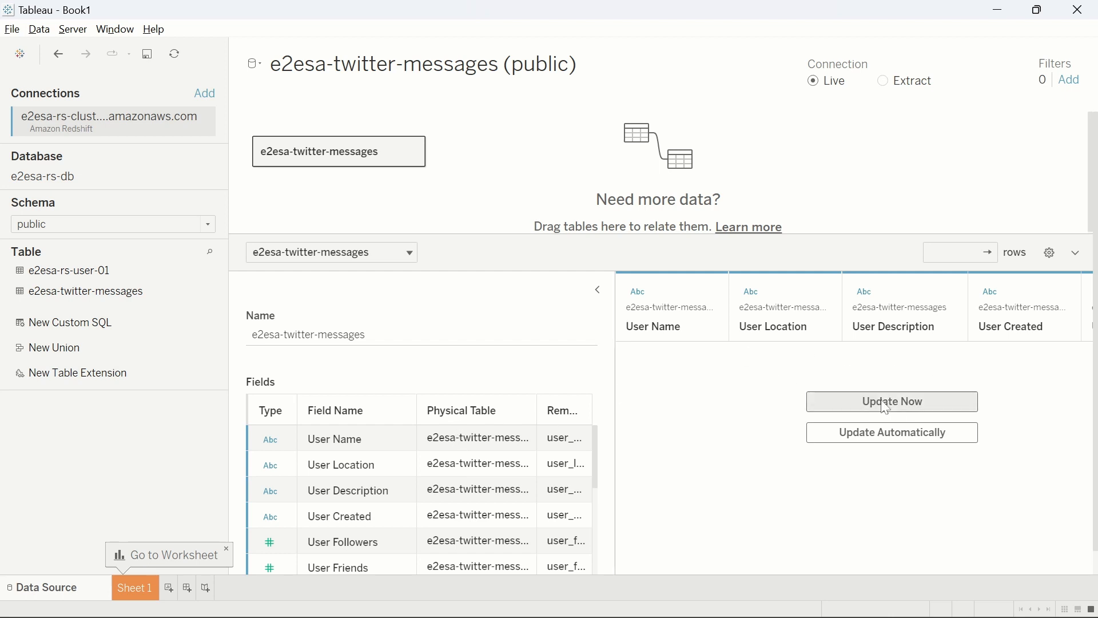
left_click(908, 407)
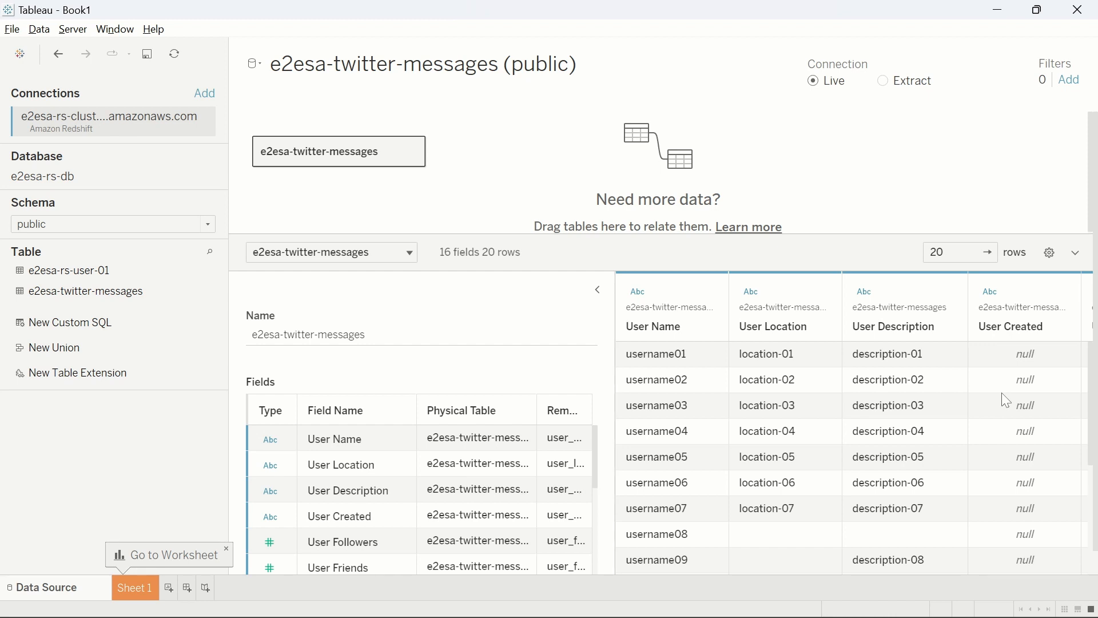
Build a horizontal bar chart on Sheet 1 with User Name on rows and the count of User Name on columns
left_click(135, 590)
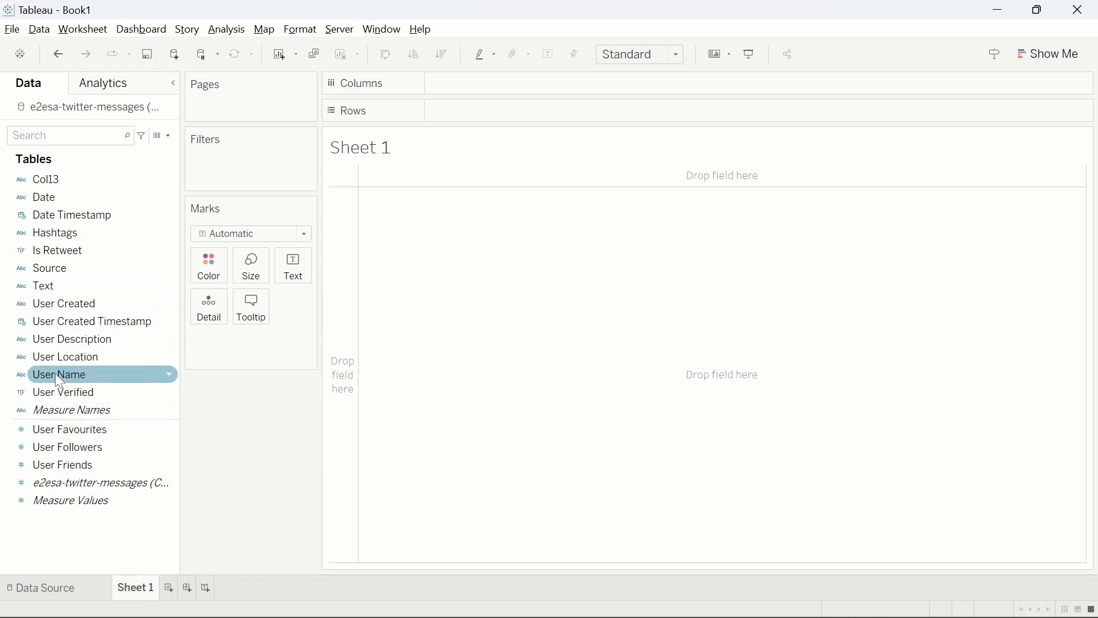
left_click_drag(55, 373, 408, 446)
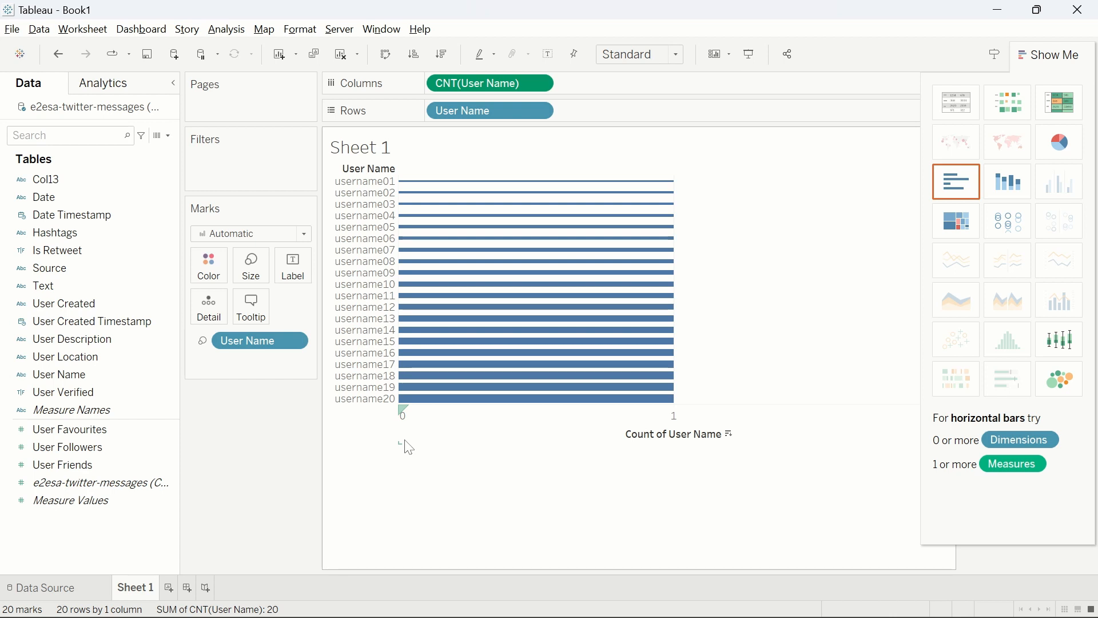
mouse_move(404, 439)
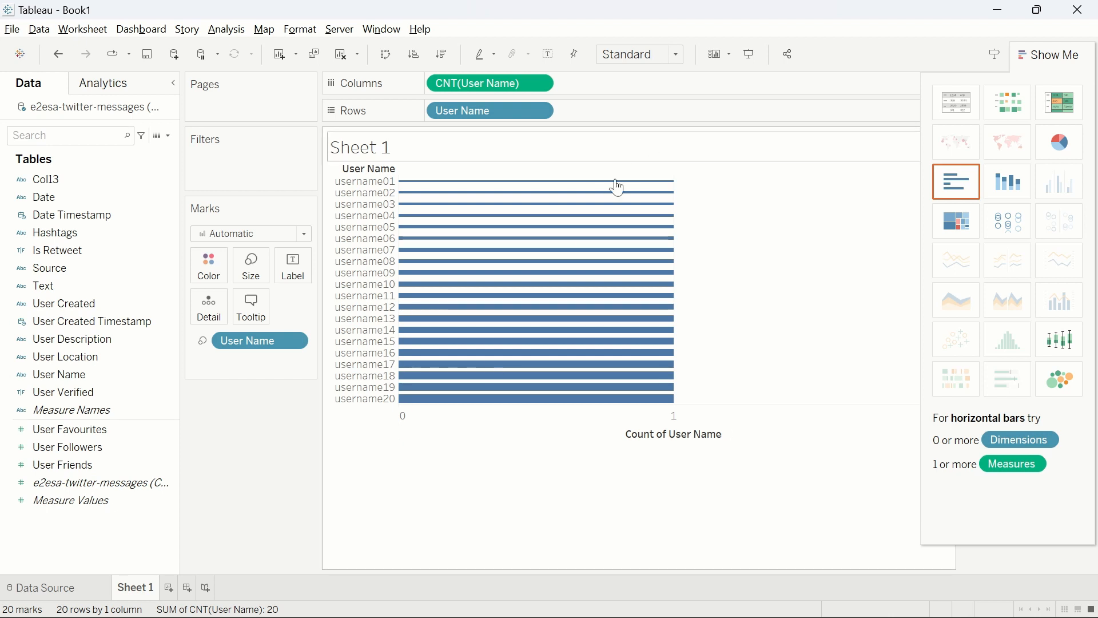
mouse_move(547, 353)
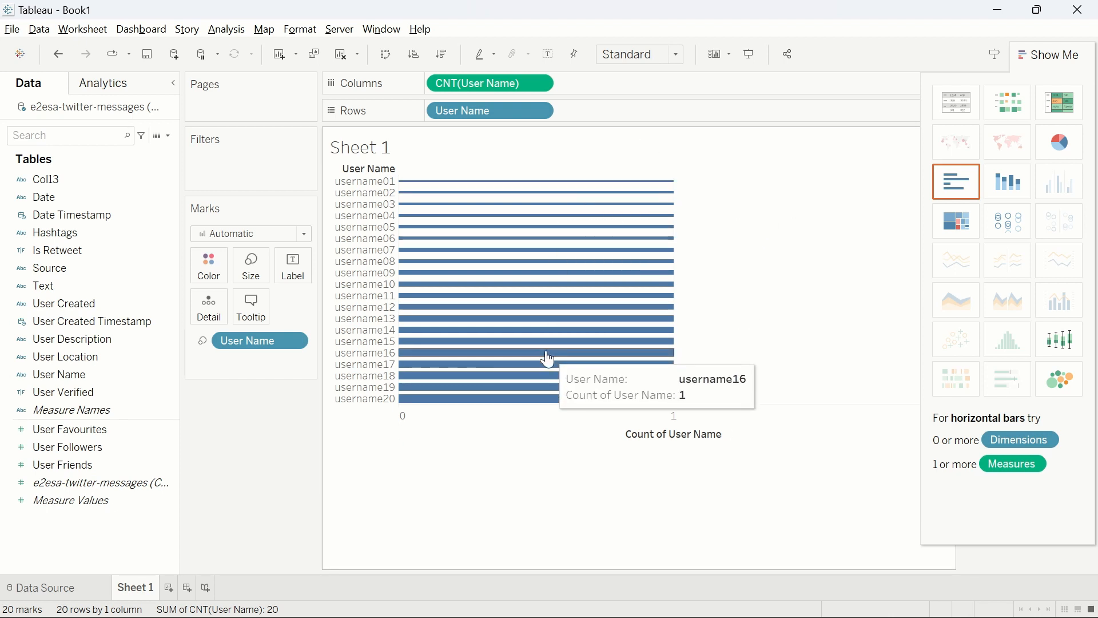